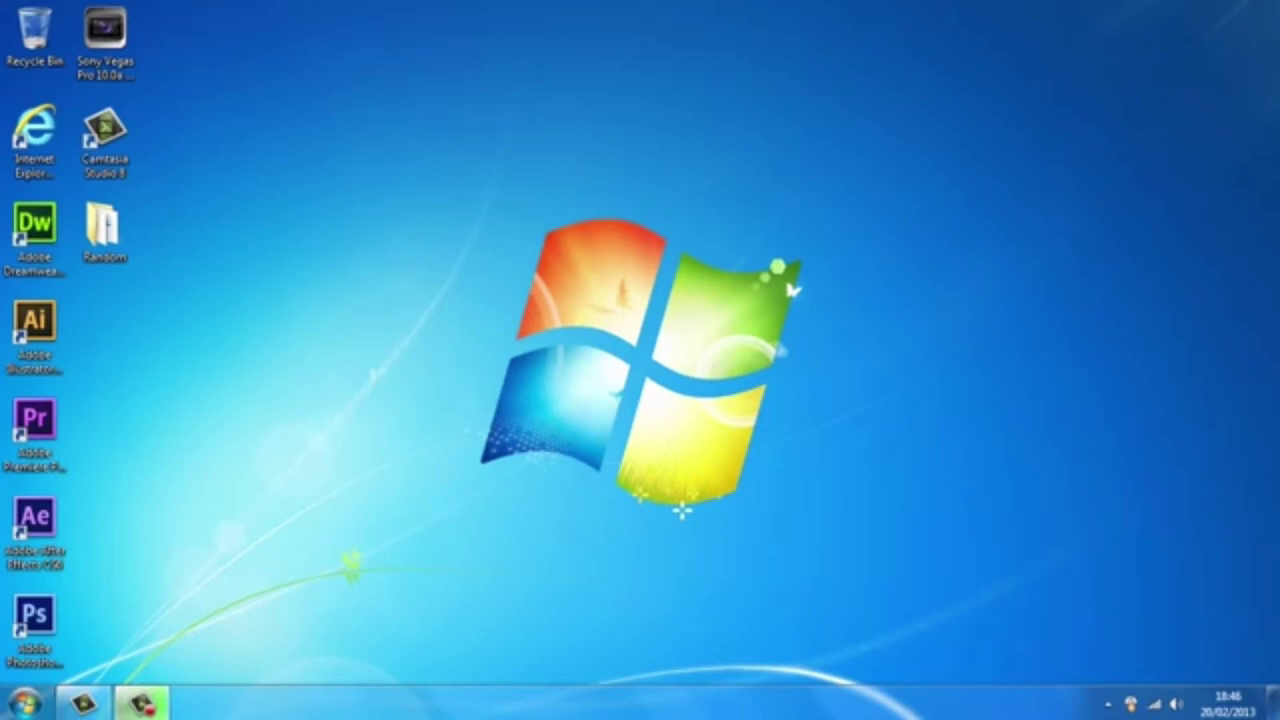
Open the user's temporary files folder by running %temp%.
click(24, 703)
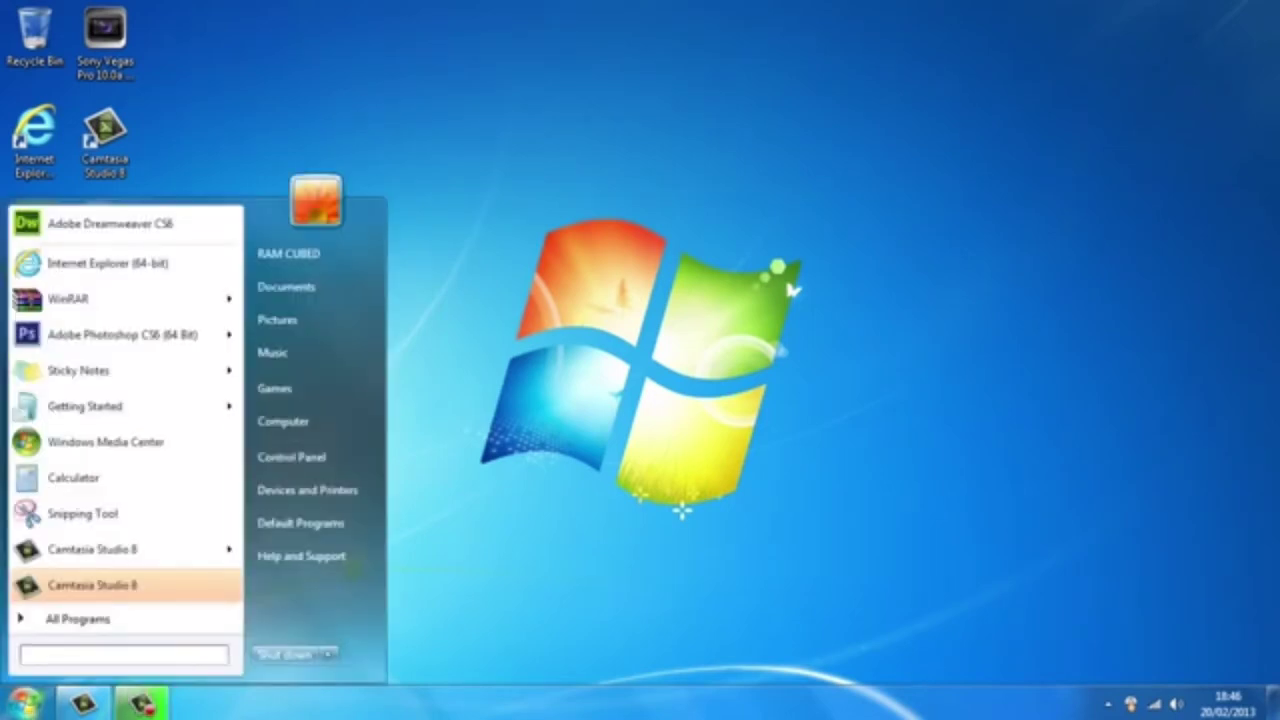
text(run)
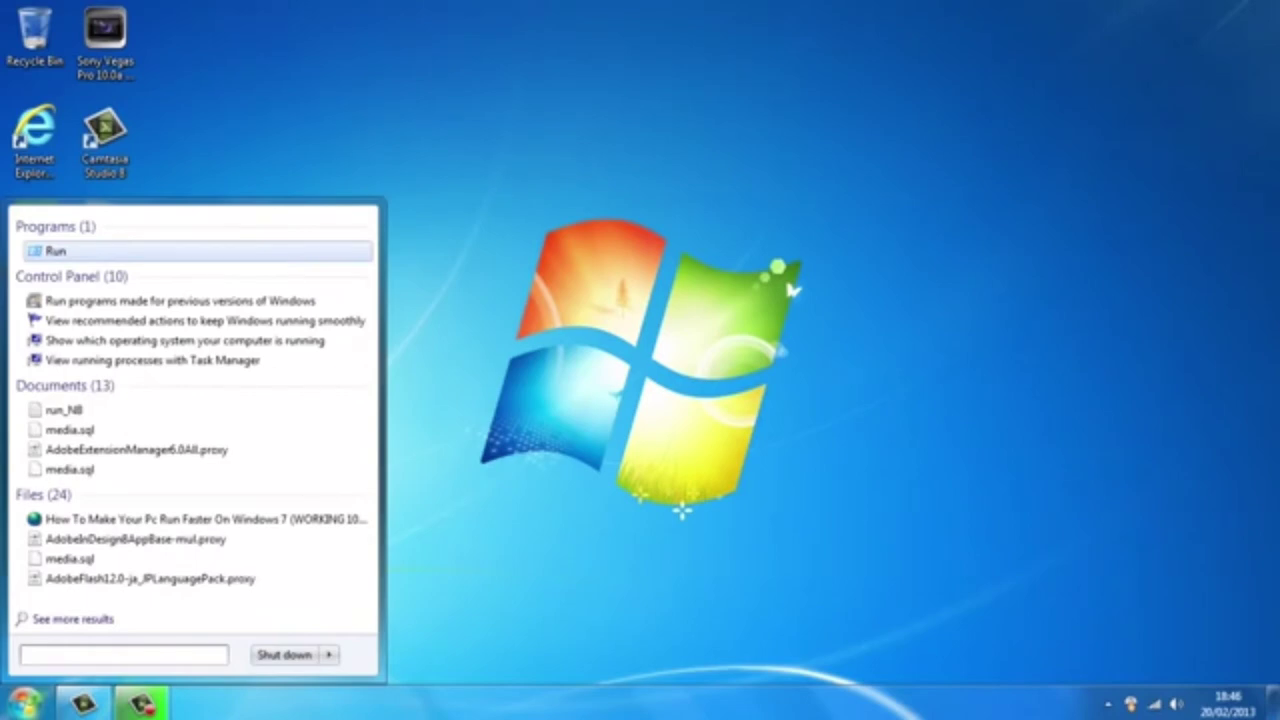
key(Return)
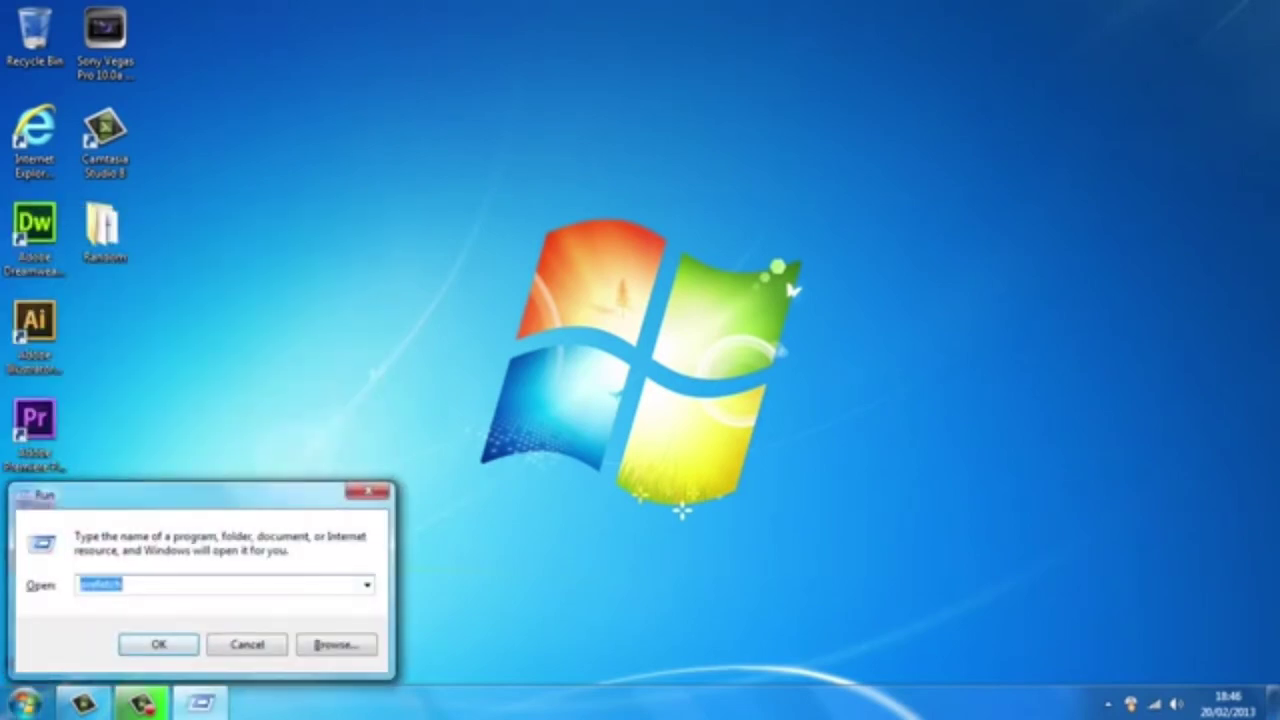
key(BackSpace)
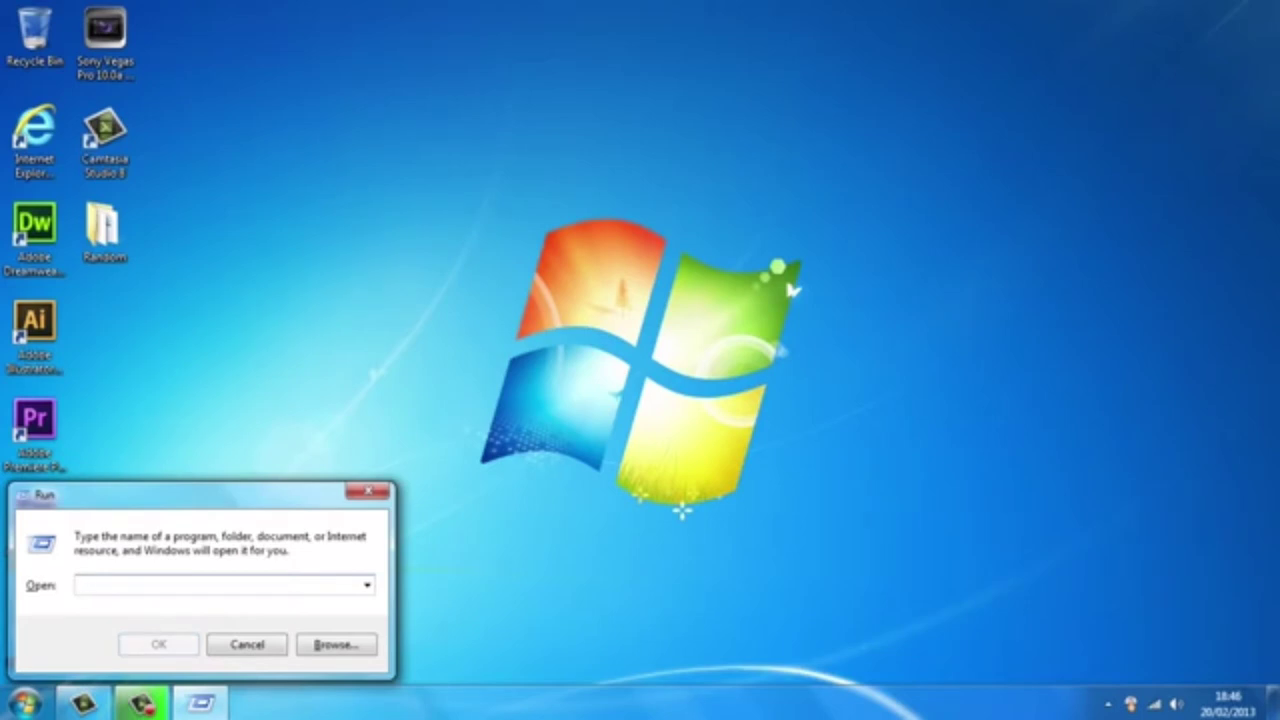
text(%)
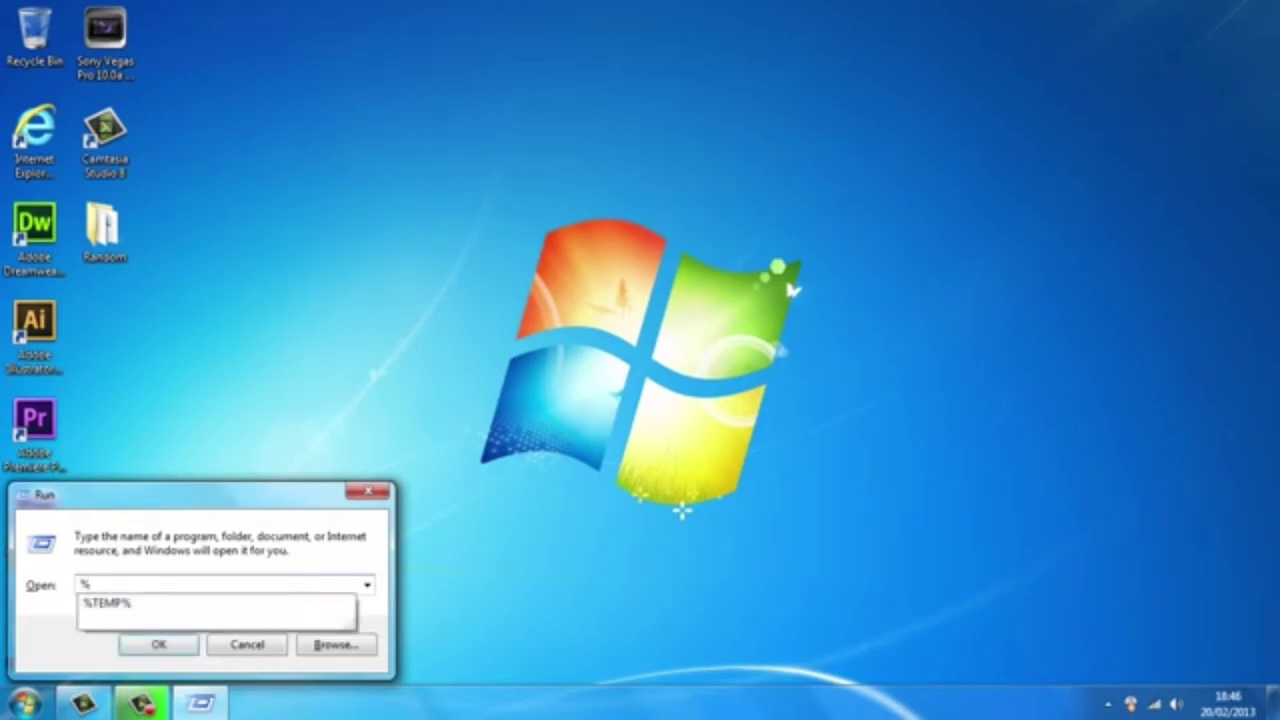
text(temp%)
key(Return)
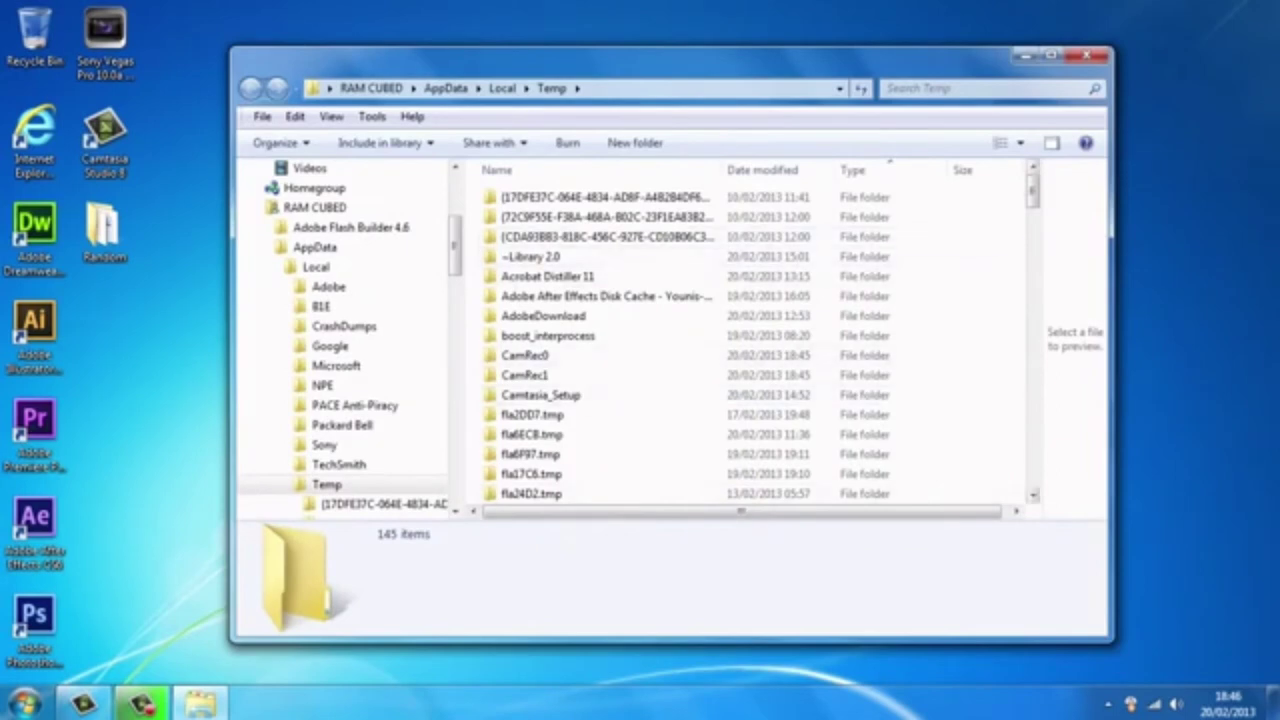
Delete everything in the Temp folder, skipping all items that are in use or protected, and close the folder window.
scroll(888, 162, down, 20)
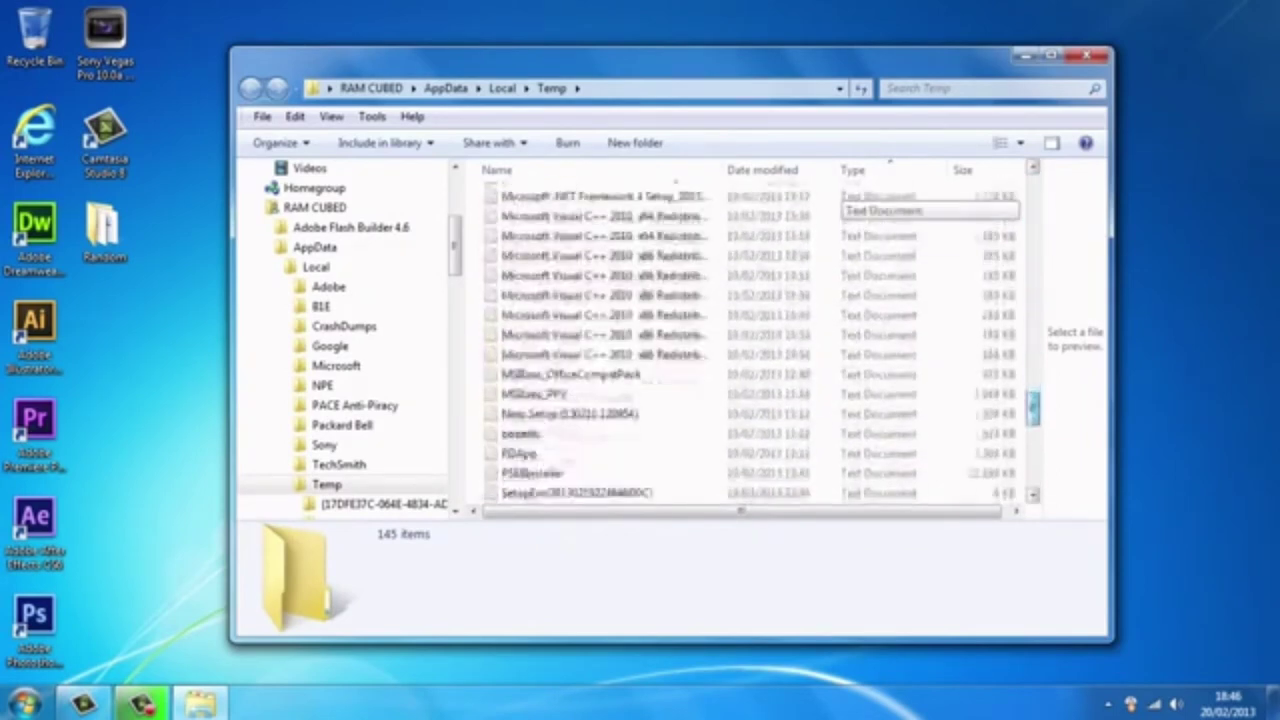
scroll(888, 162, up, 20)
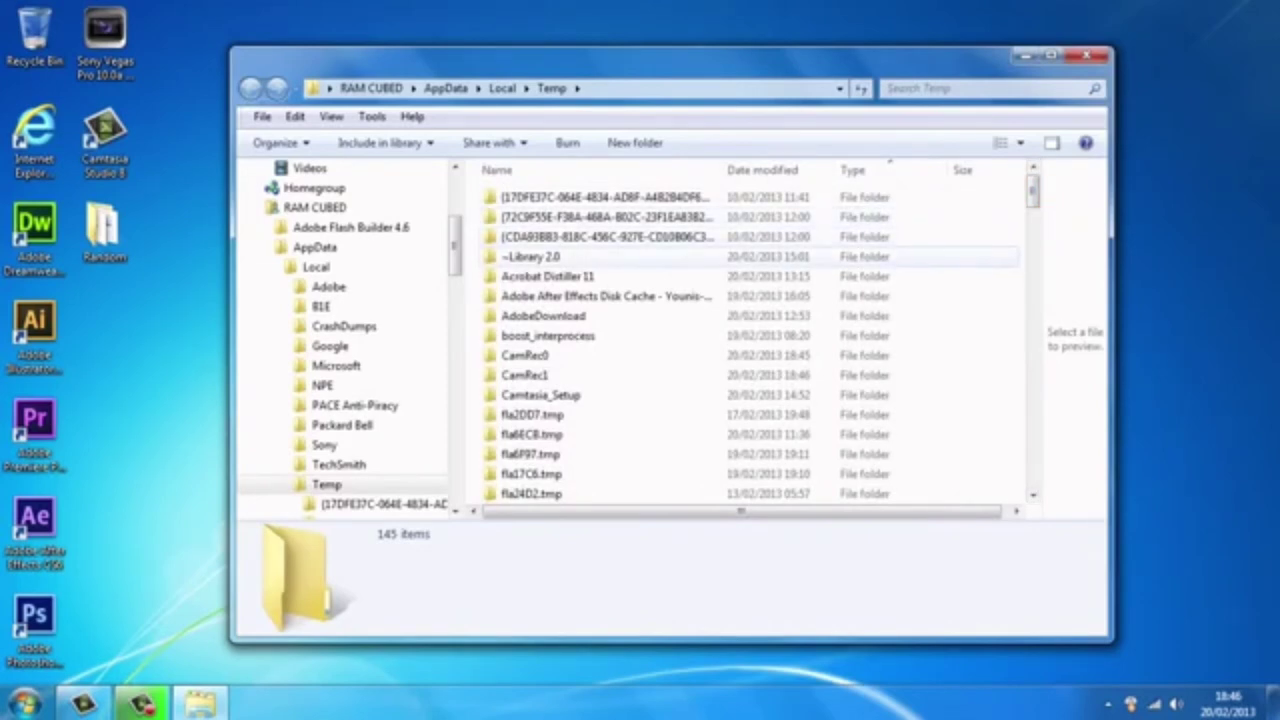
key(ctrl+a)
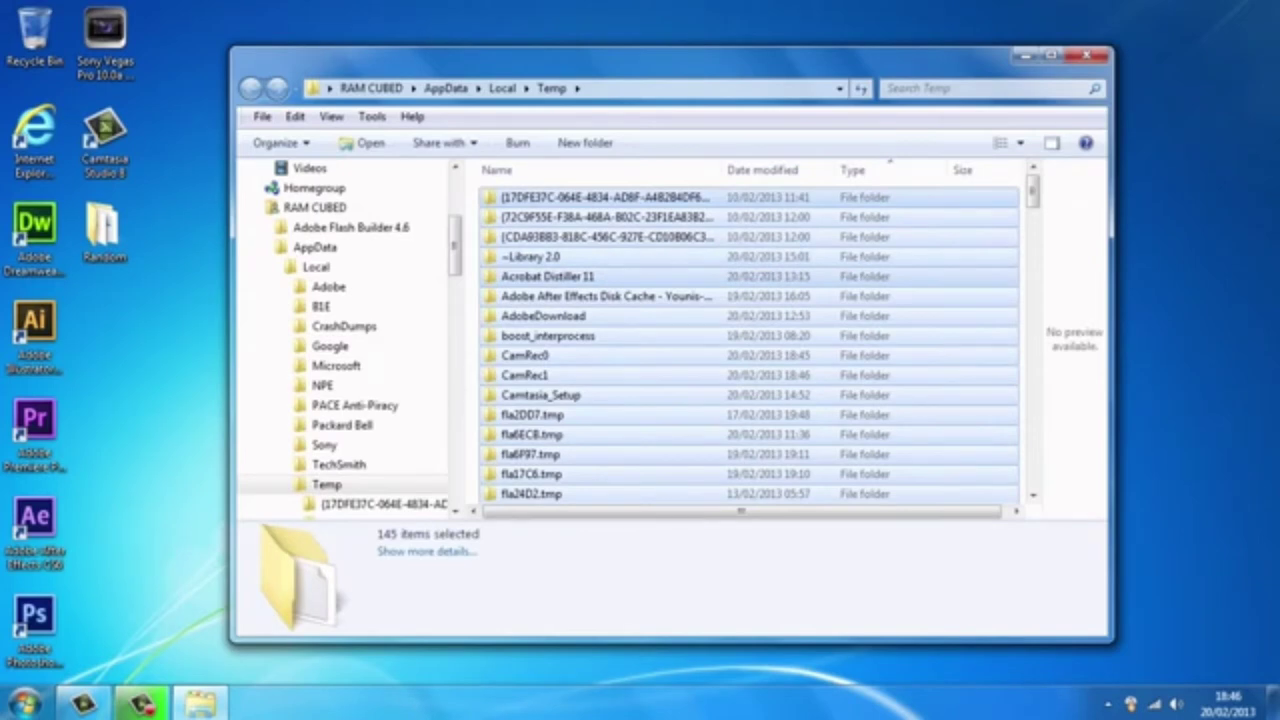
key(Delete)
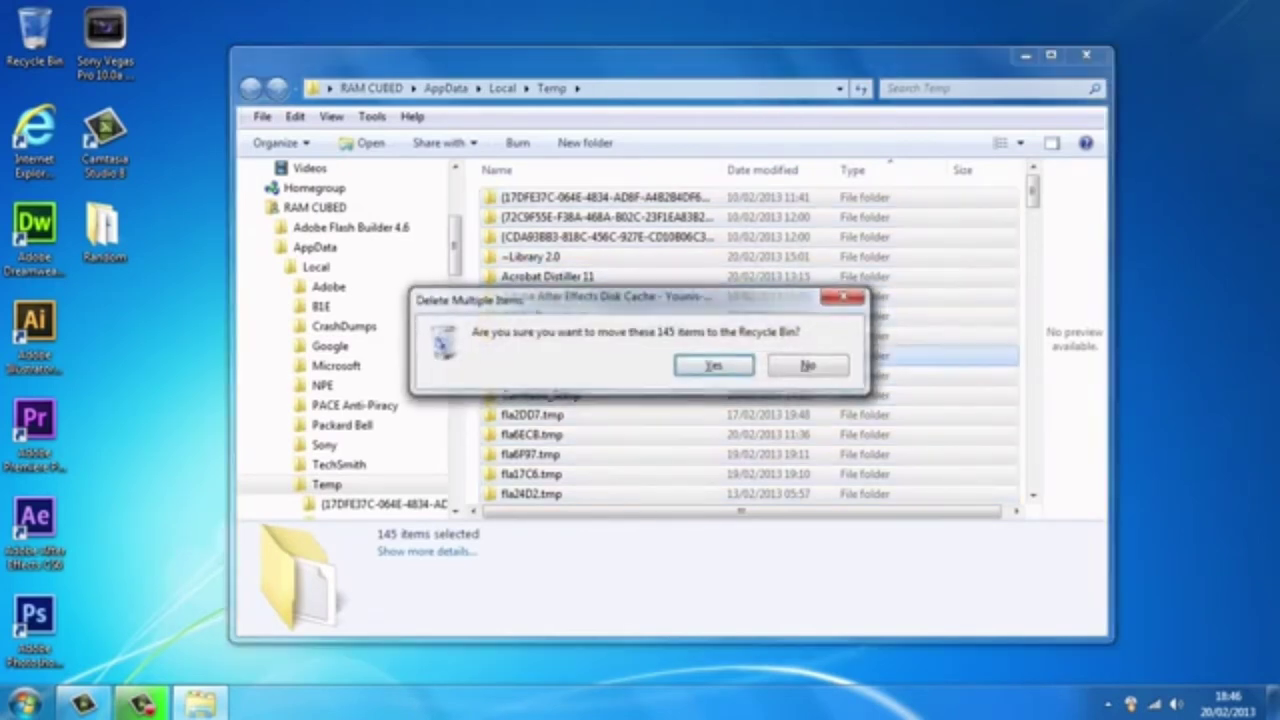
key(Return)
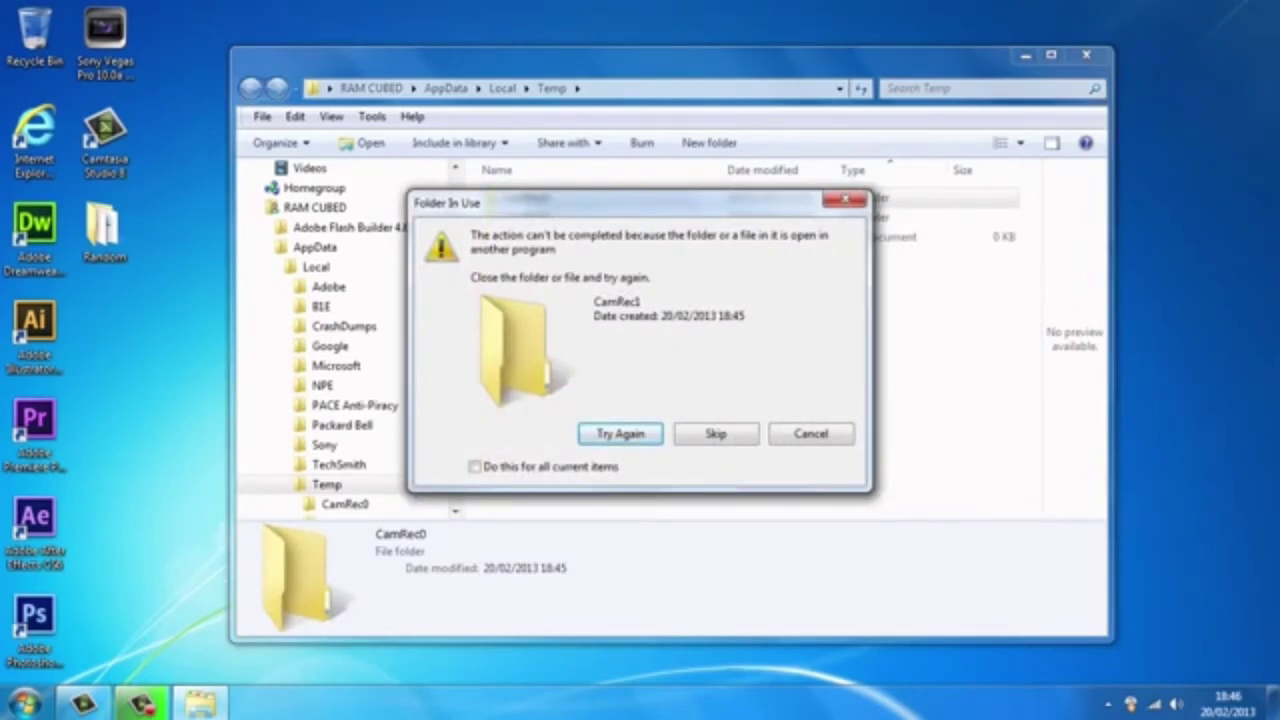
key(alt+d)
key(alt+s)
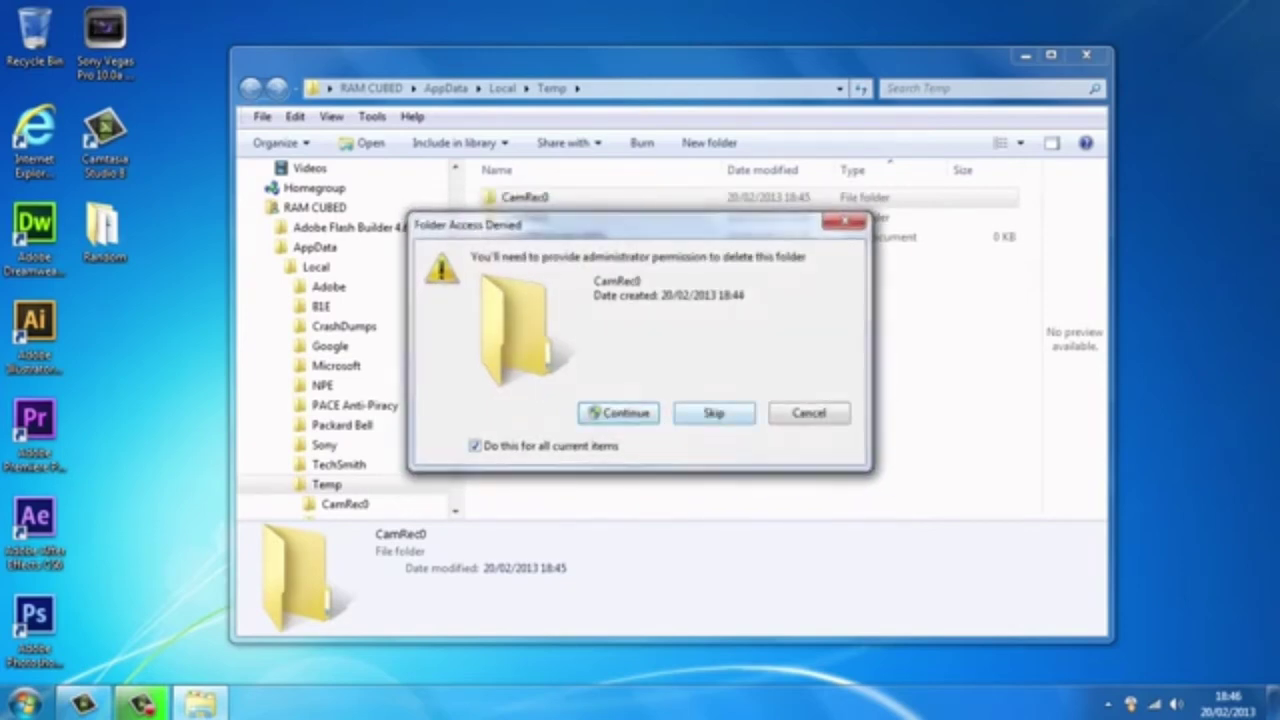
key(alt+s)
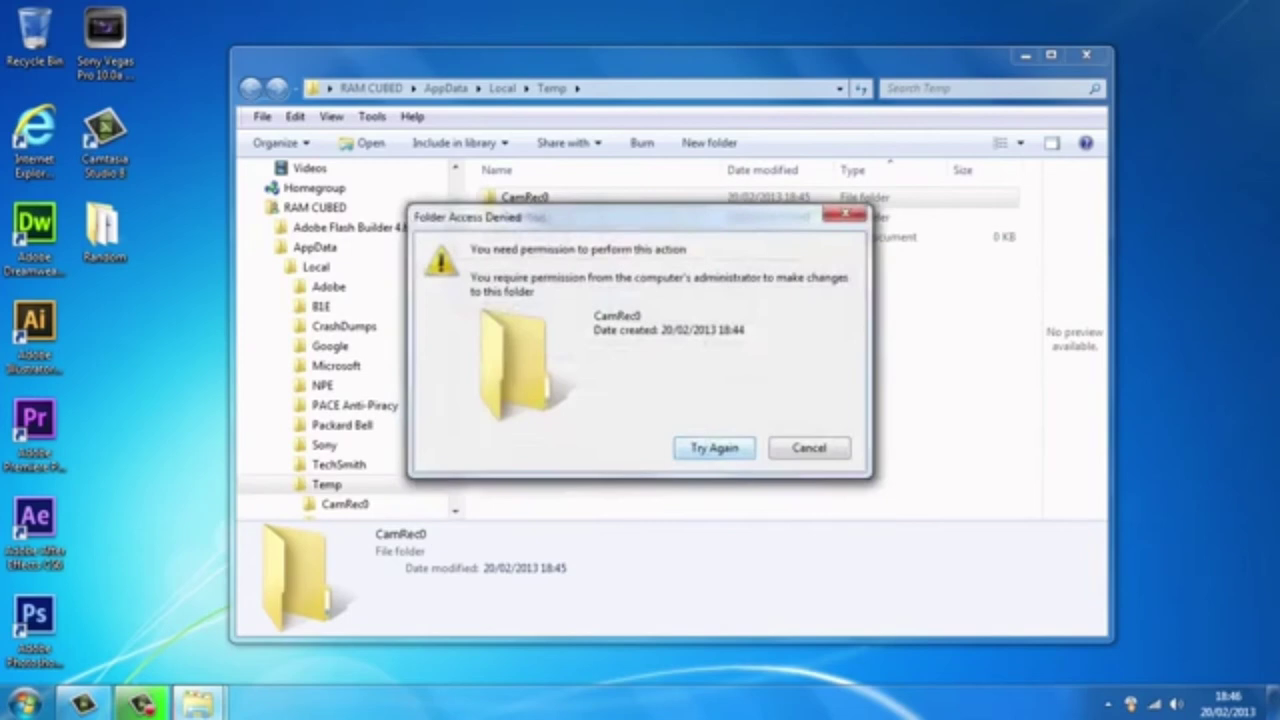
key(Return)
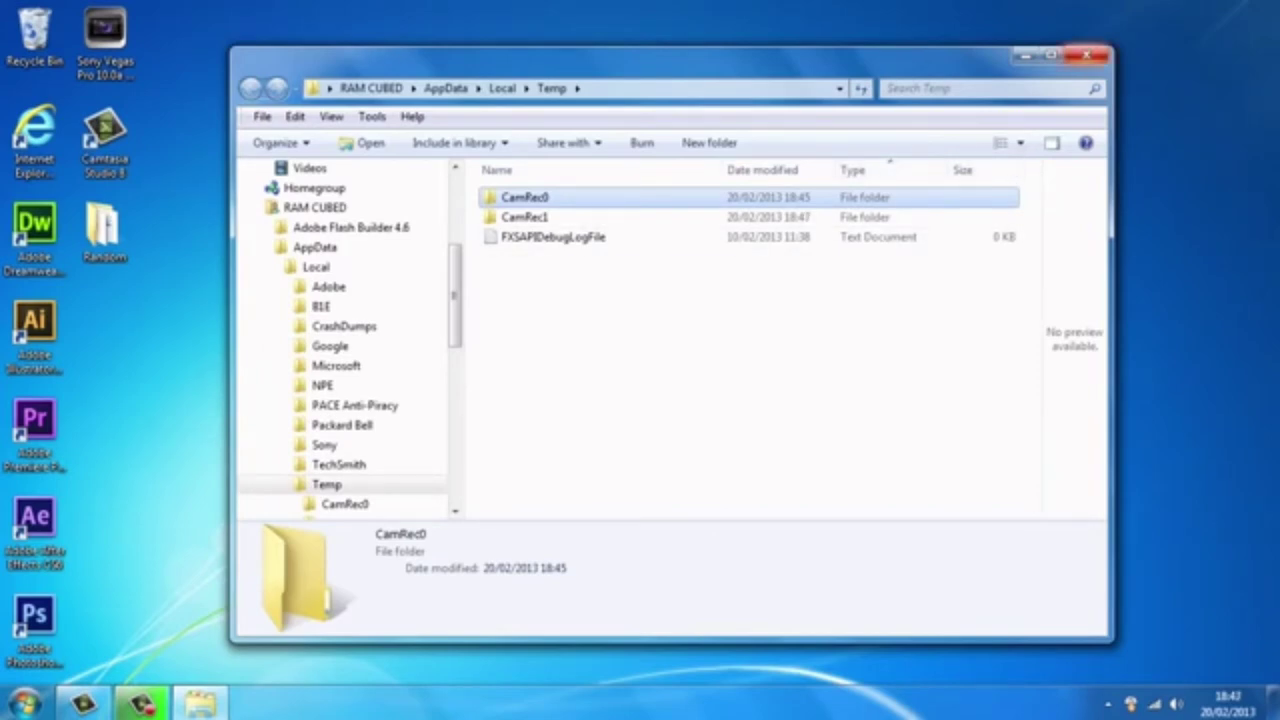
click(1086, 55)
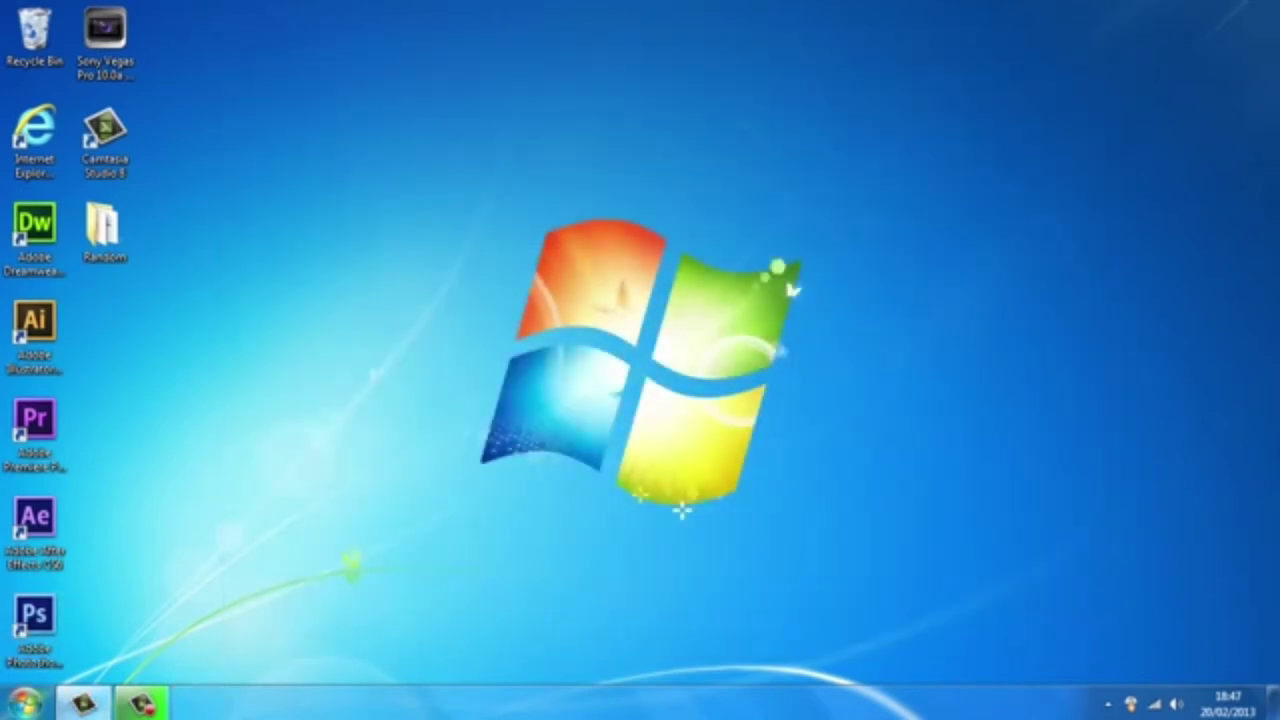
Open the Windows Prefetch folder by running prefetch.
click(24, 703)
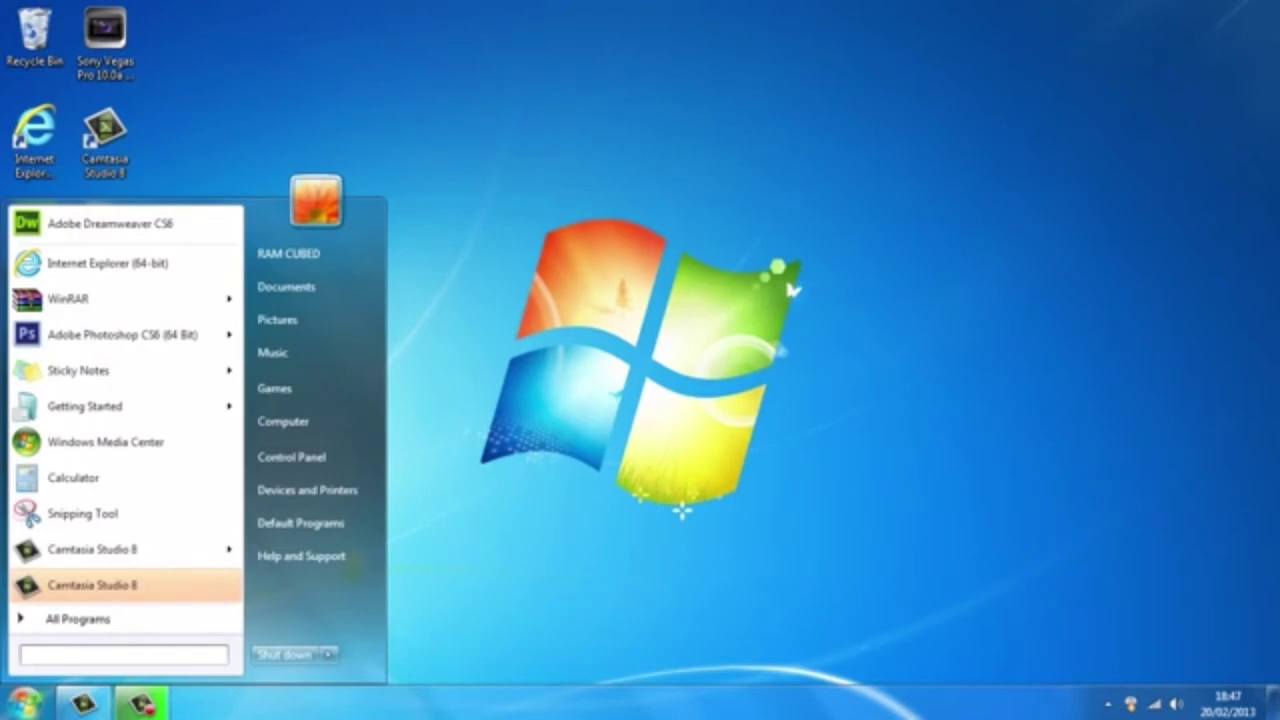
text(run)
key(Return)
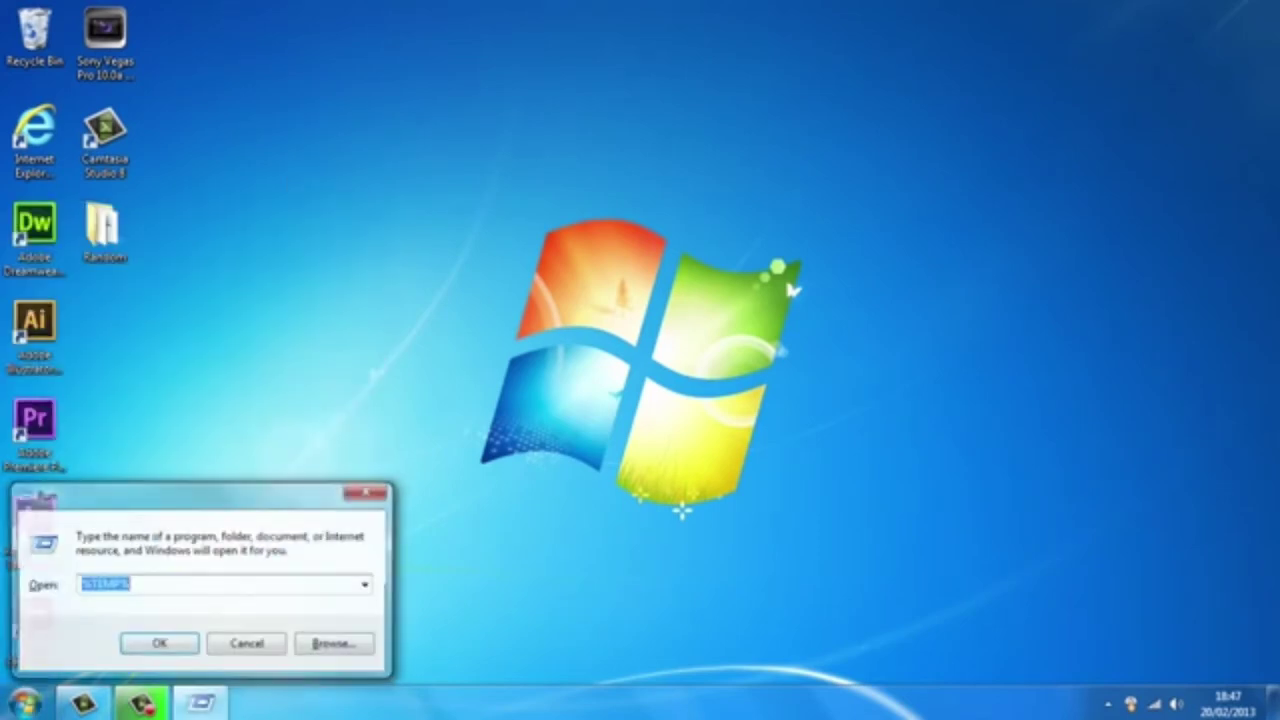
key(BackSpace)
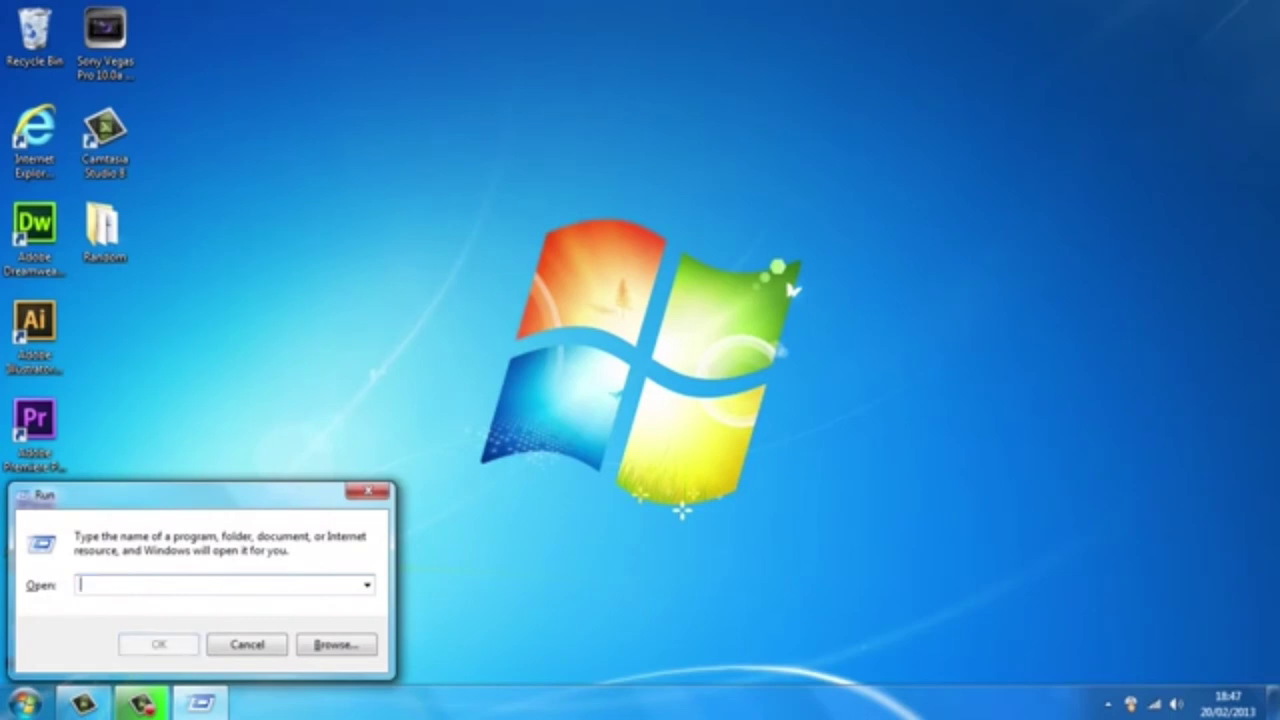
text(pr)
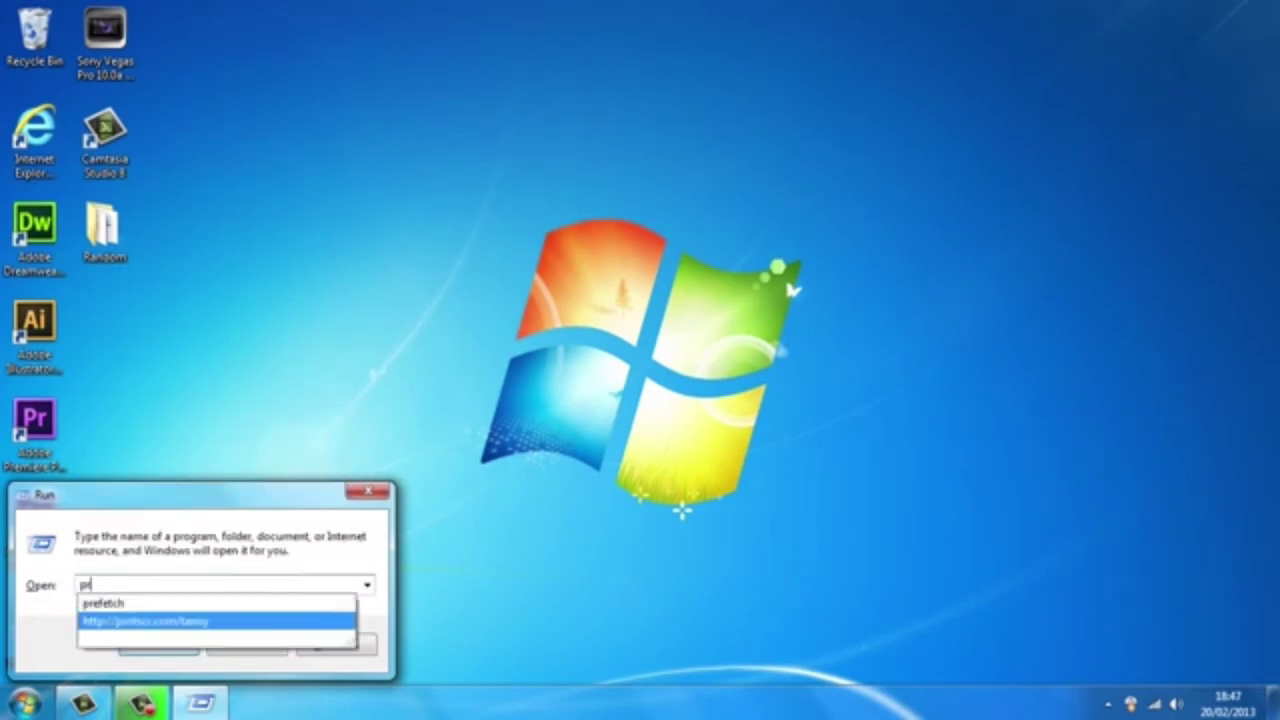
text(efetch)
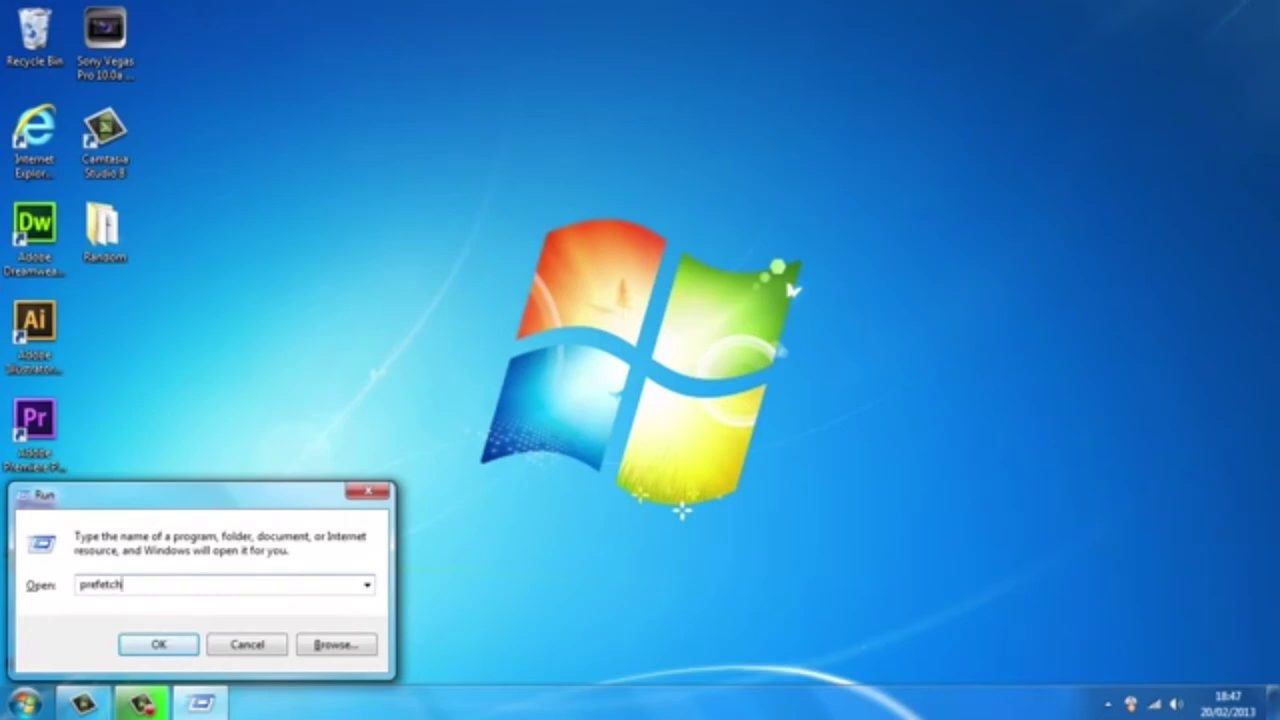
key(Return)
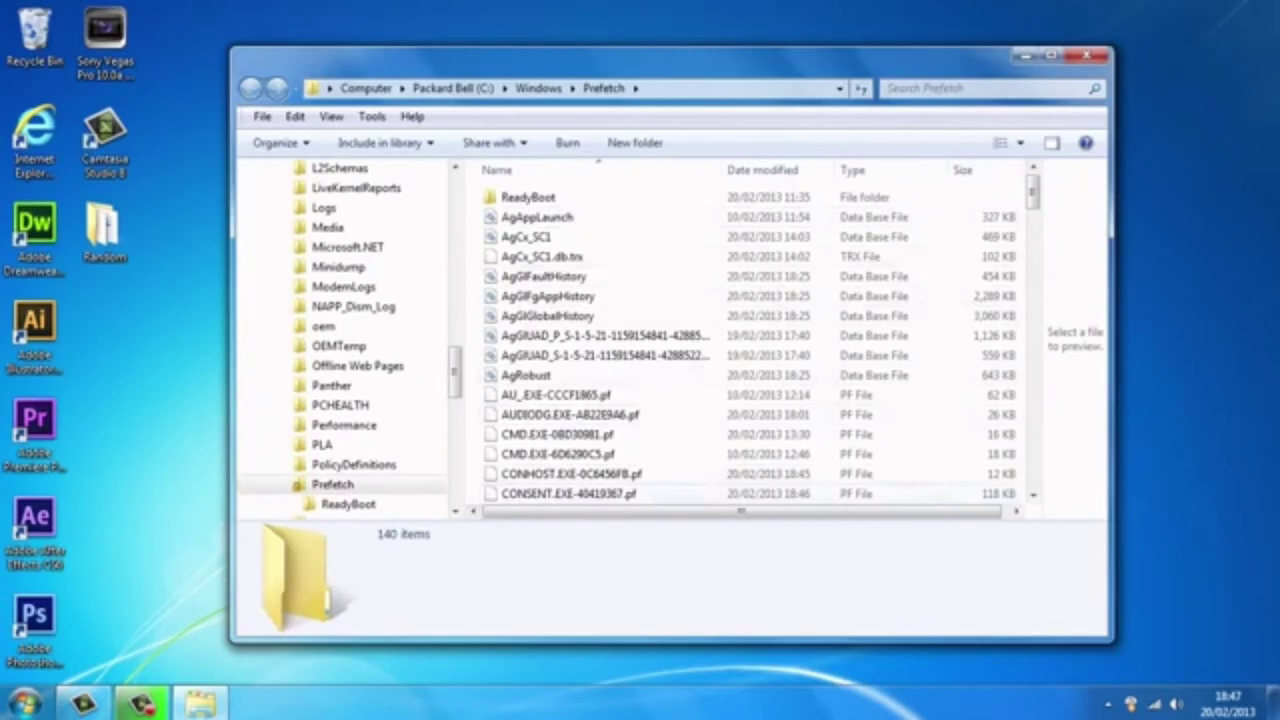
Move all the contents of the Prefetch folder to the Recycle Bin and close the folder window.
scroll(650, 340, down, 5)
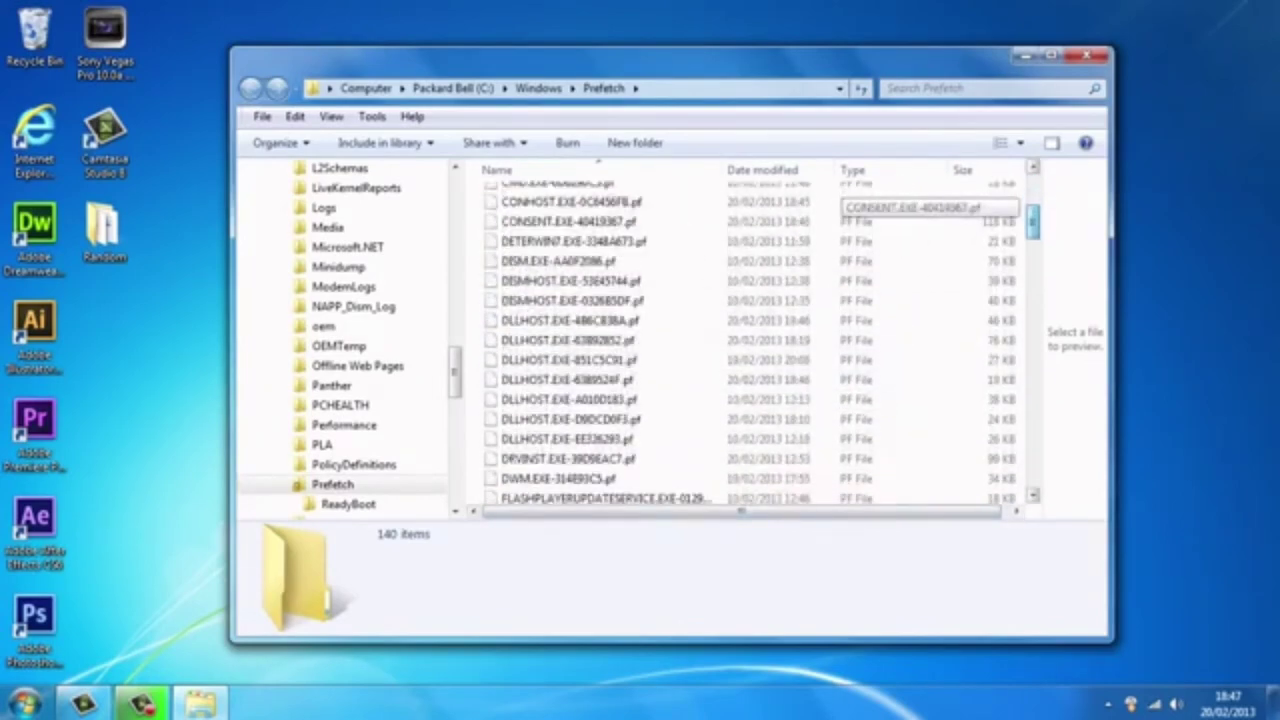
scroll(650, 340, down, 20)
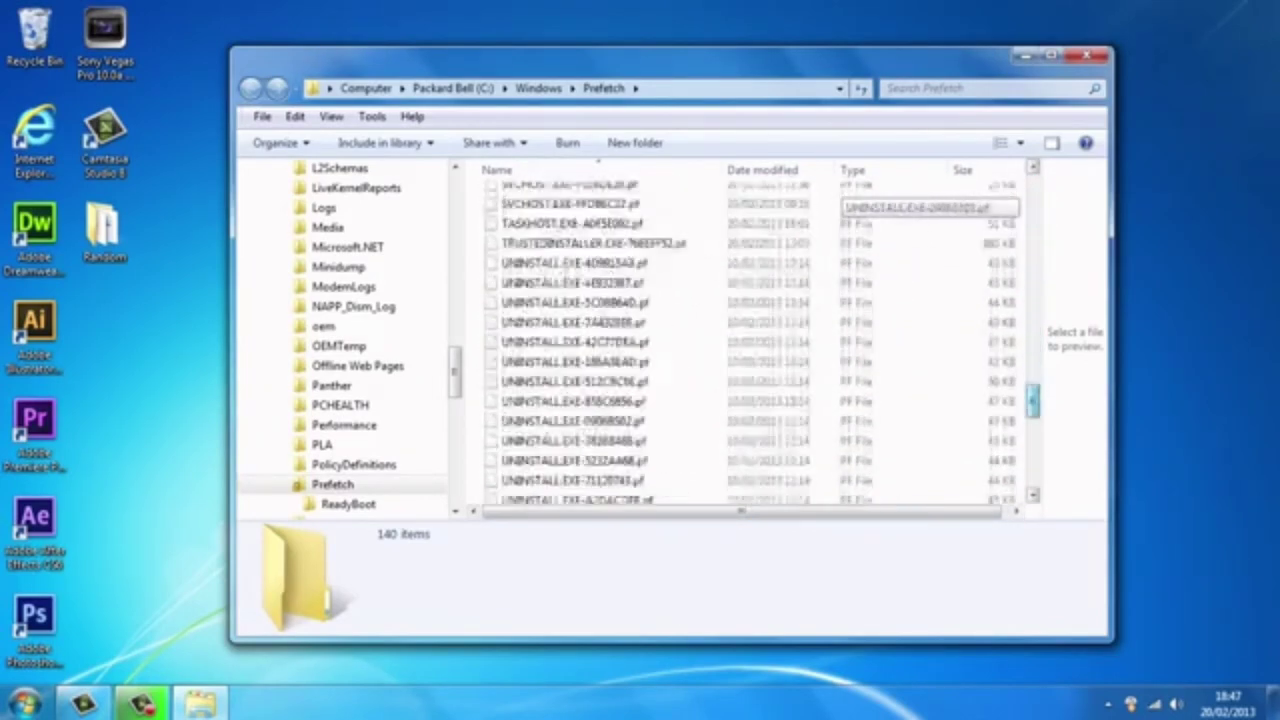
scroll(650, 340, up, 20)
scroll(650, 340, up, 8)
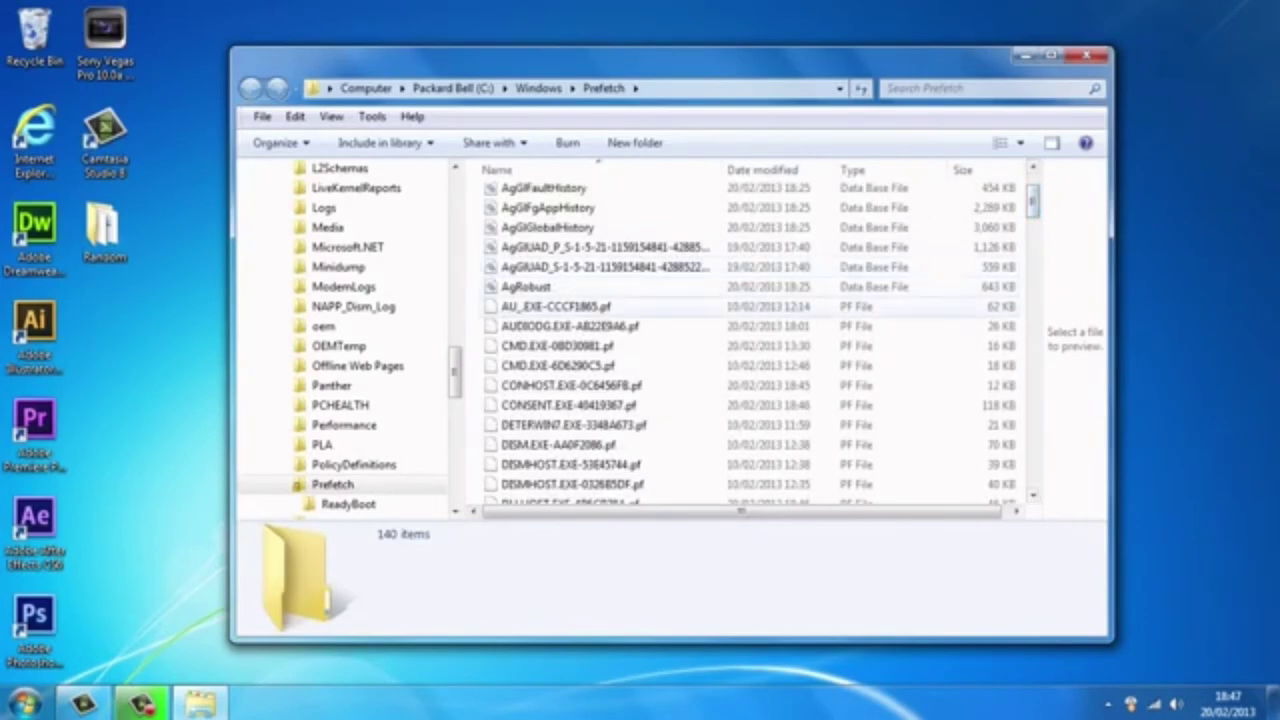
key(ctrl+a)
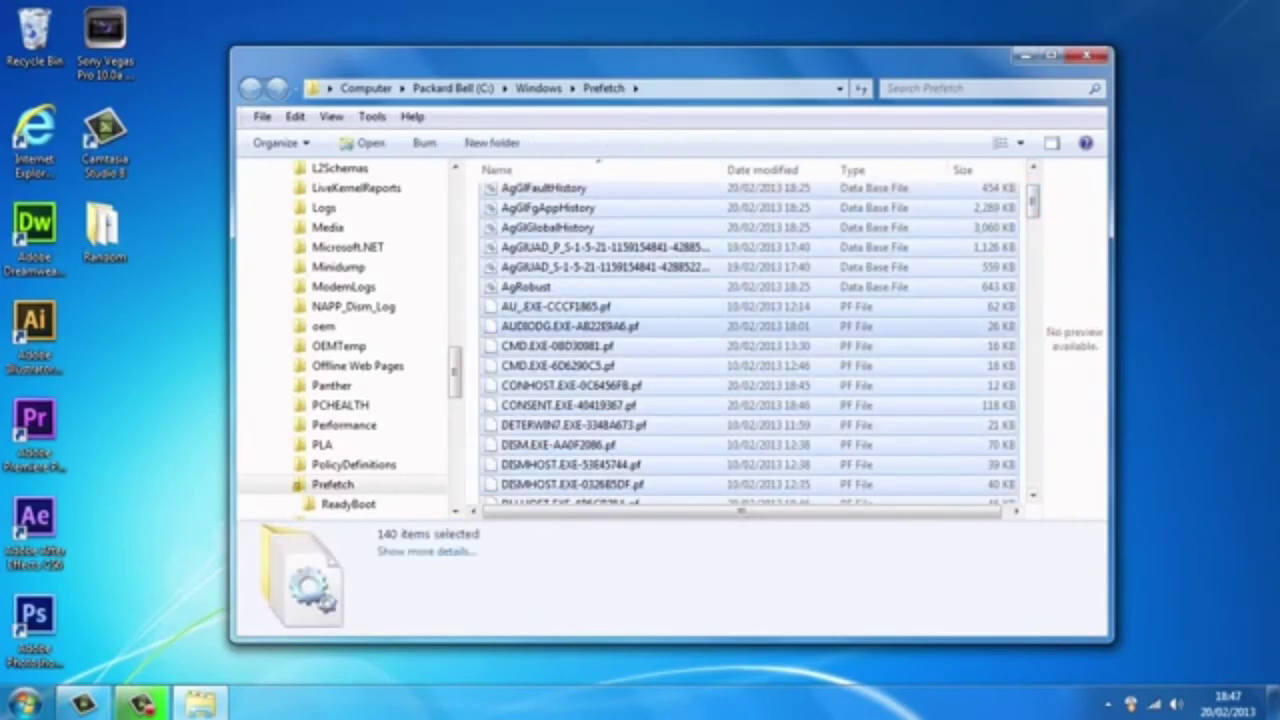
key(Delete)
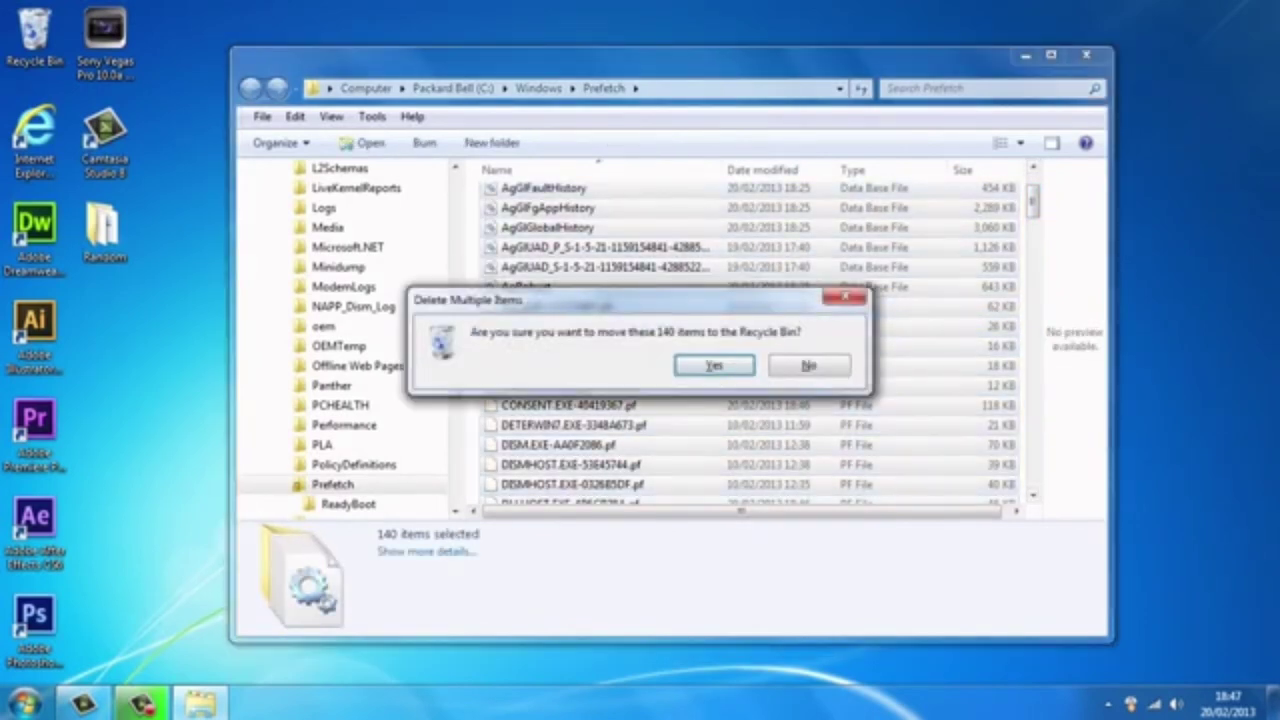
key(Return)
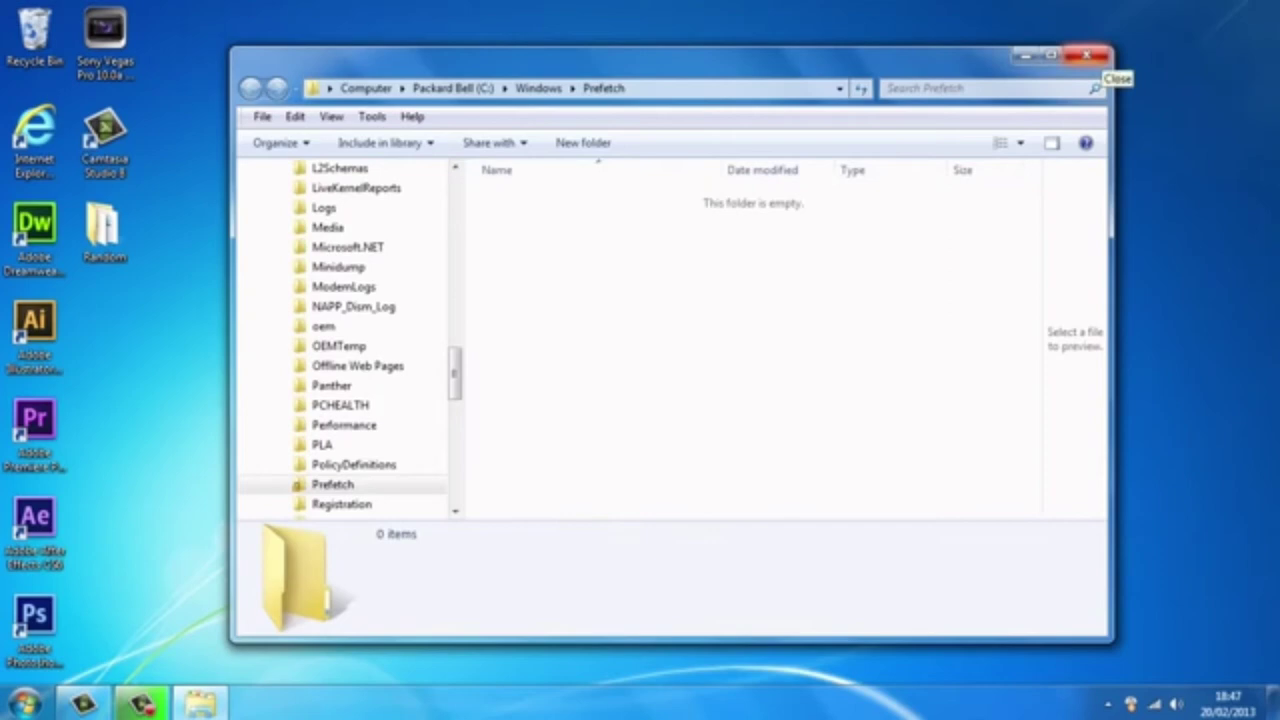
click(1088, 55)
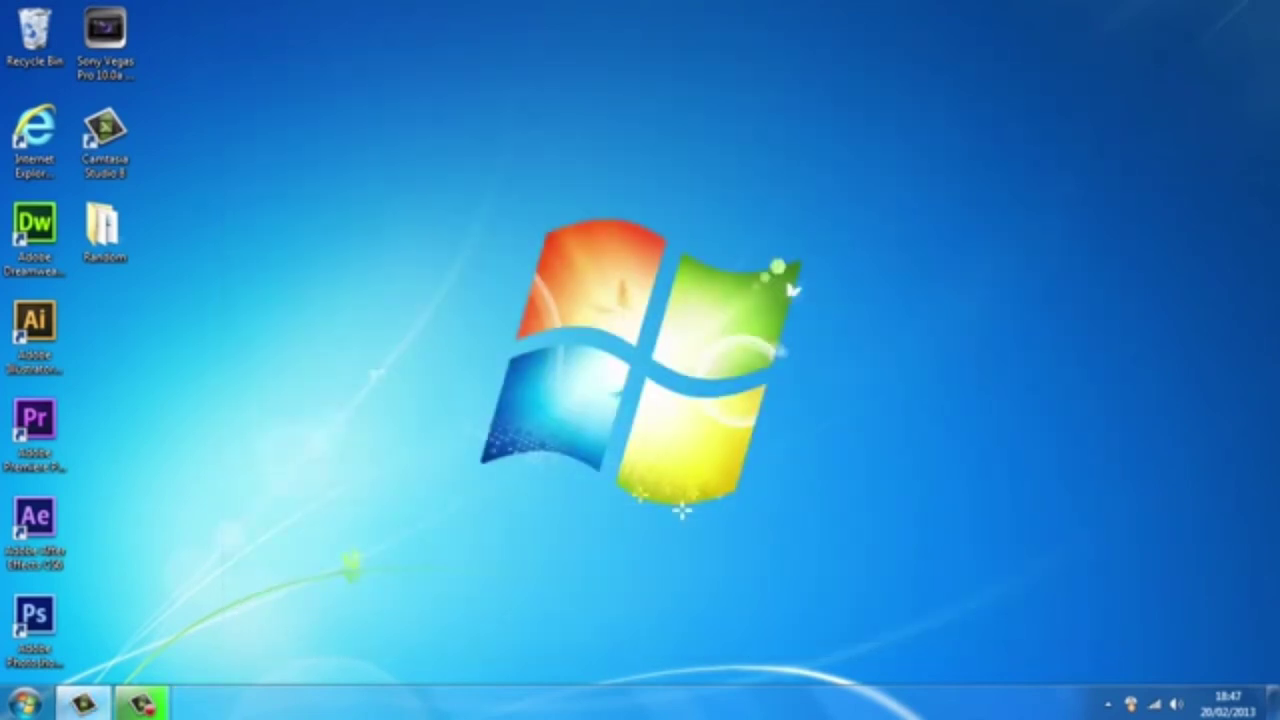
Launch Disk Cleanup and scan the Packard Bell (C:) drive.
click(24, 703)
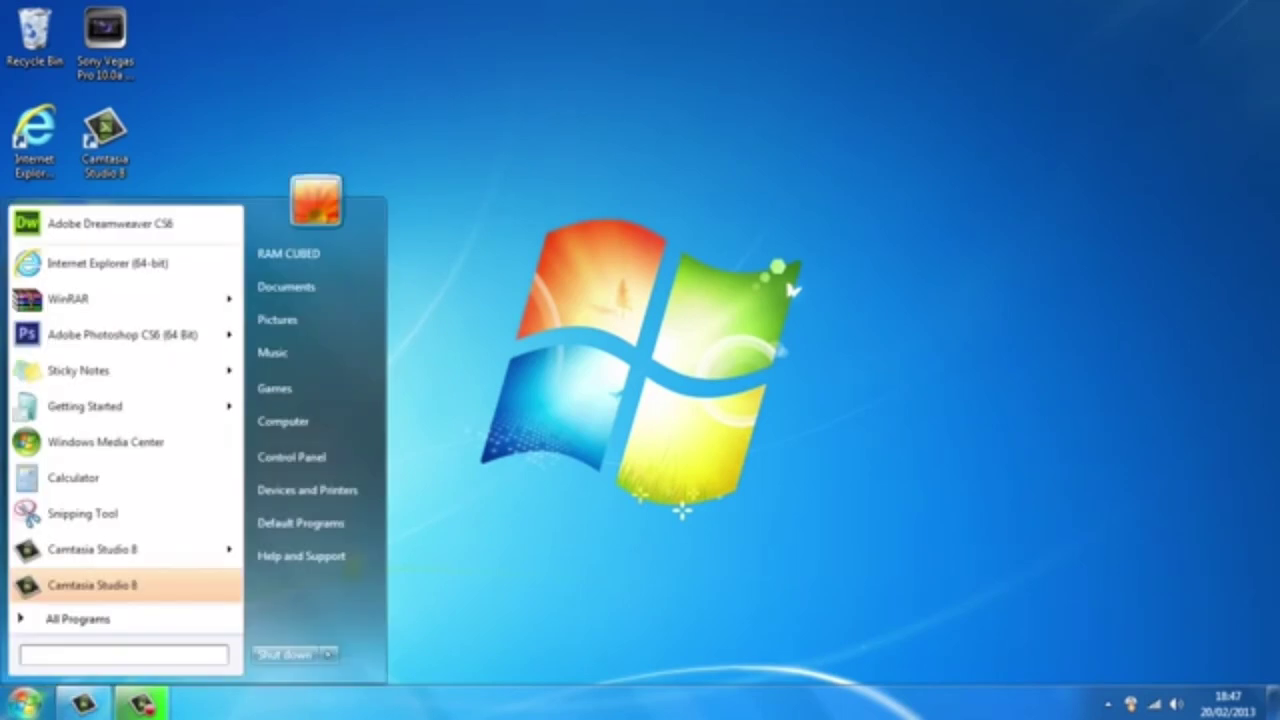
text(di)
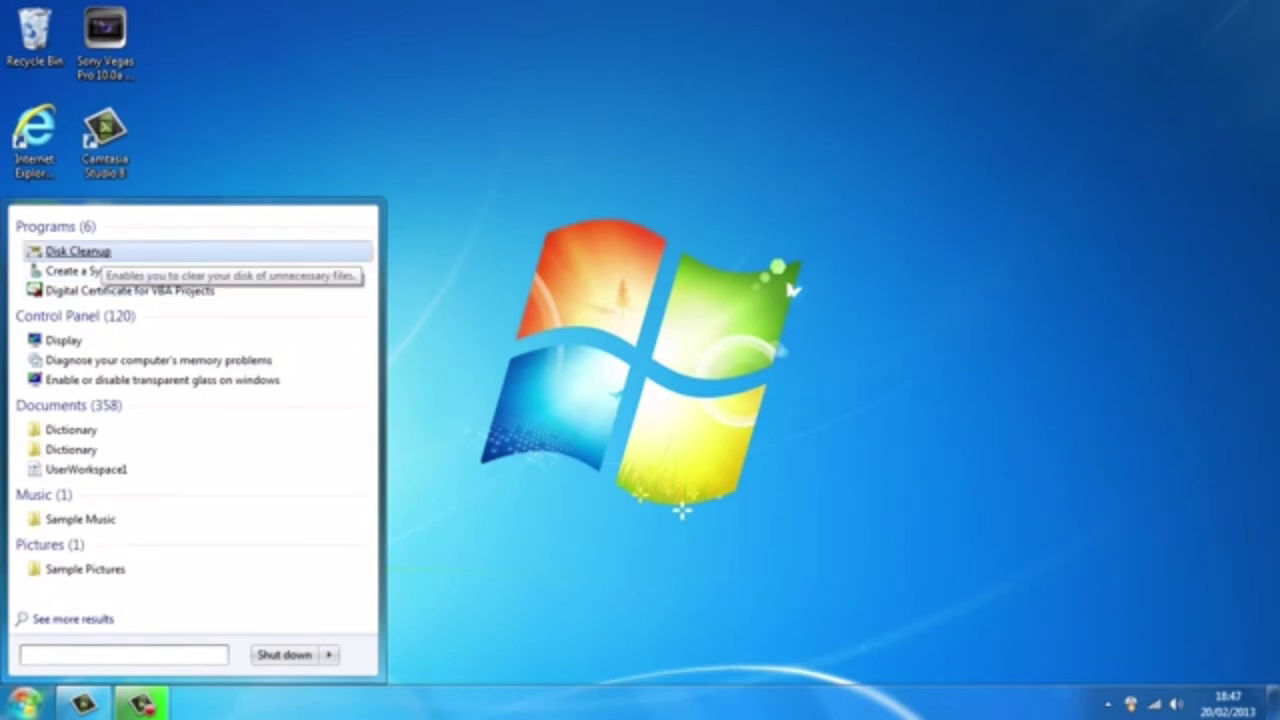
key(Return)
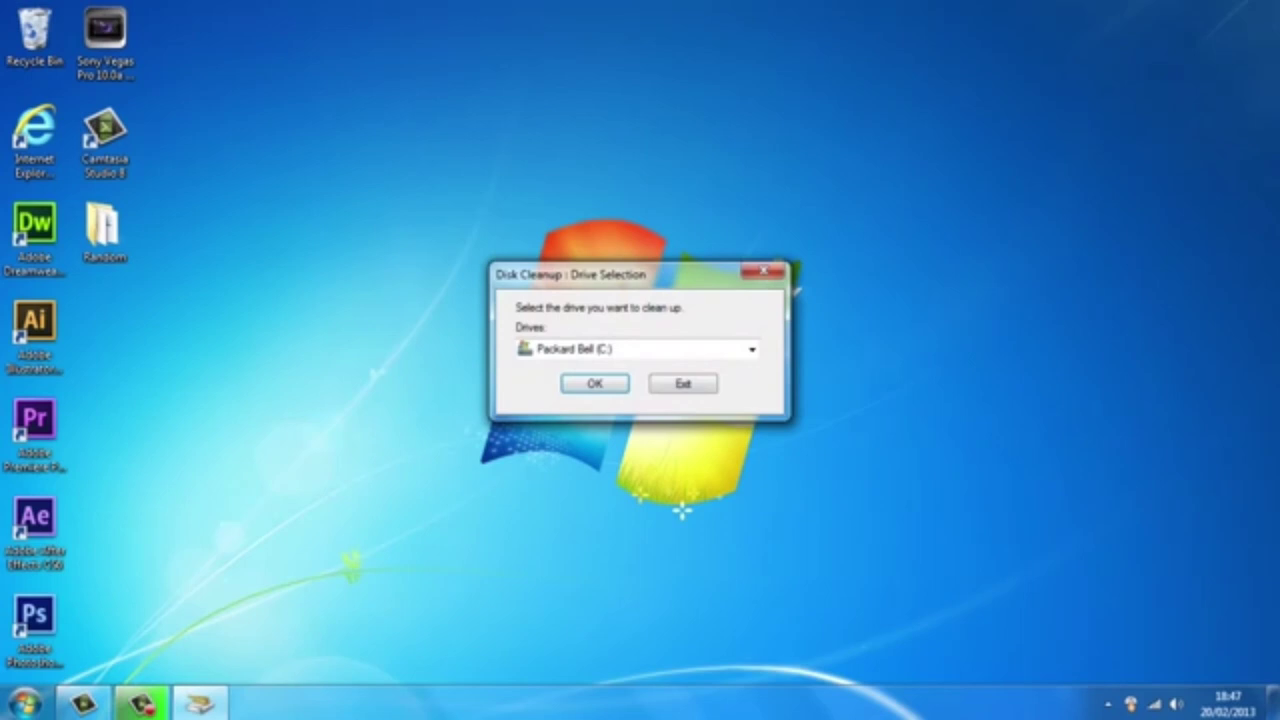
key(Return)
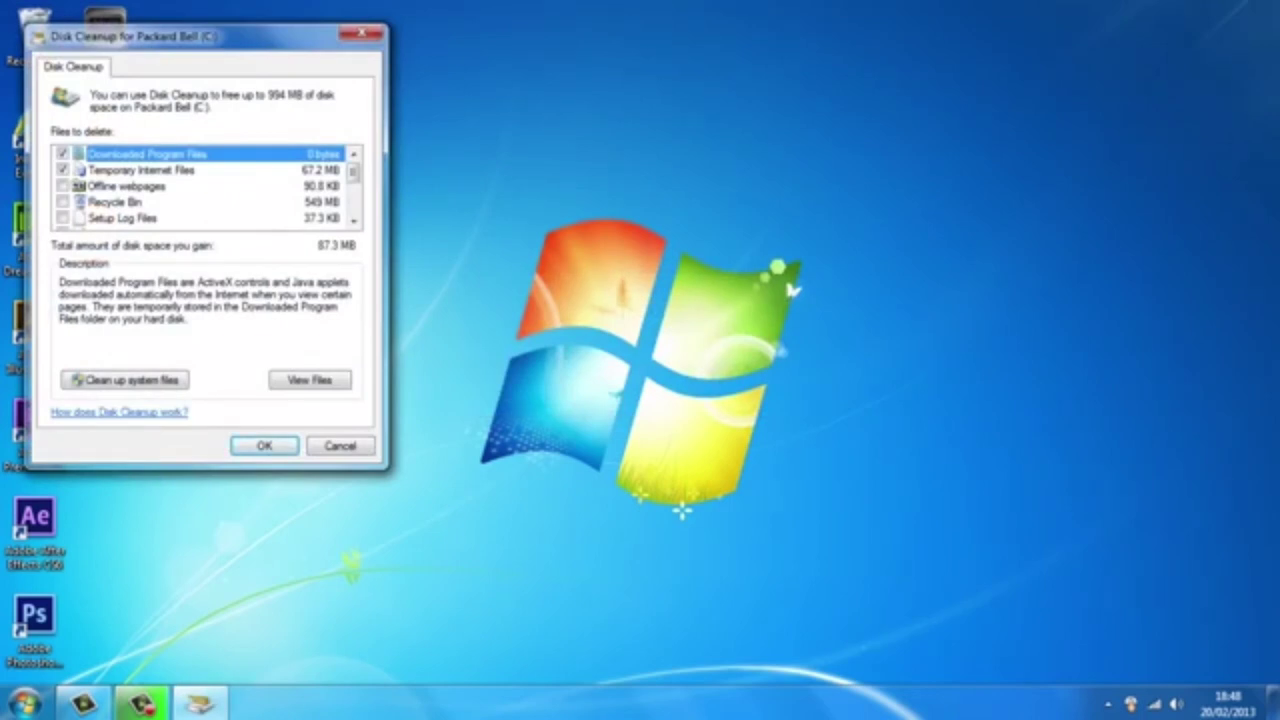
Mark Offline webpages, Recycle Bin, Setup Log Files and System error memory dump files for deletion.
scroll(205, 186, down, 3)
scroll(205, 186, up, 3)
scroll(205, 186, down, 1)
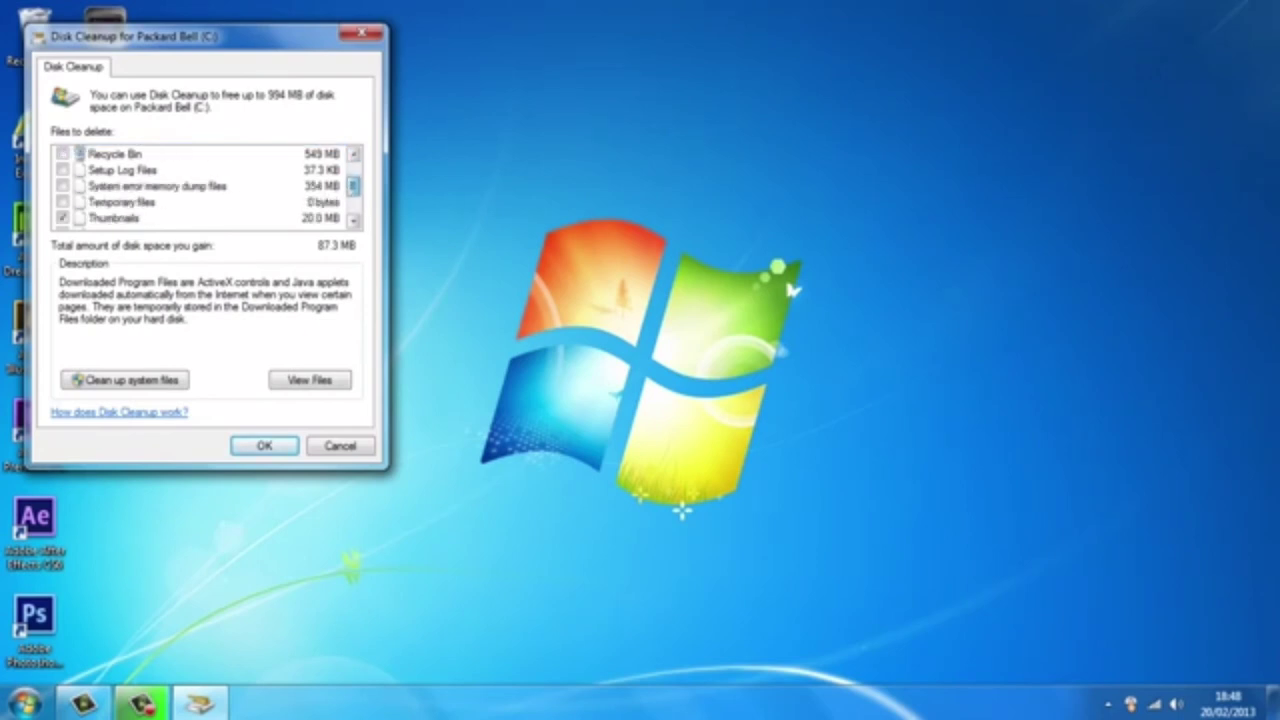
scroll(205, 186, up, 2)
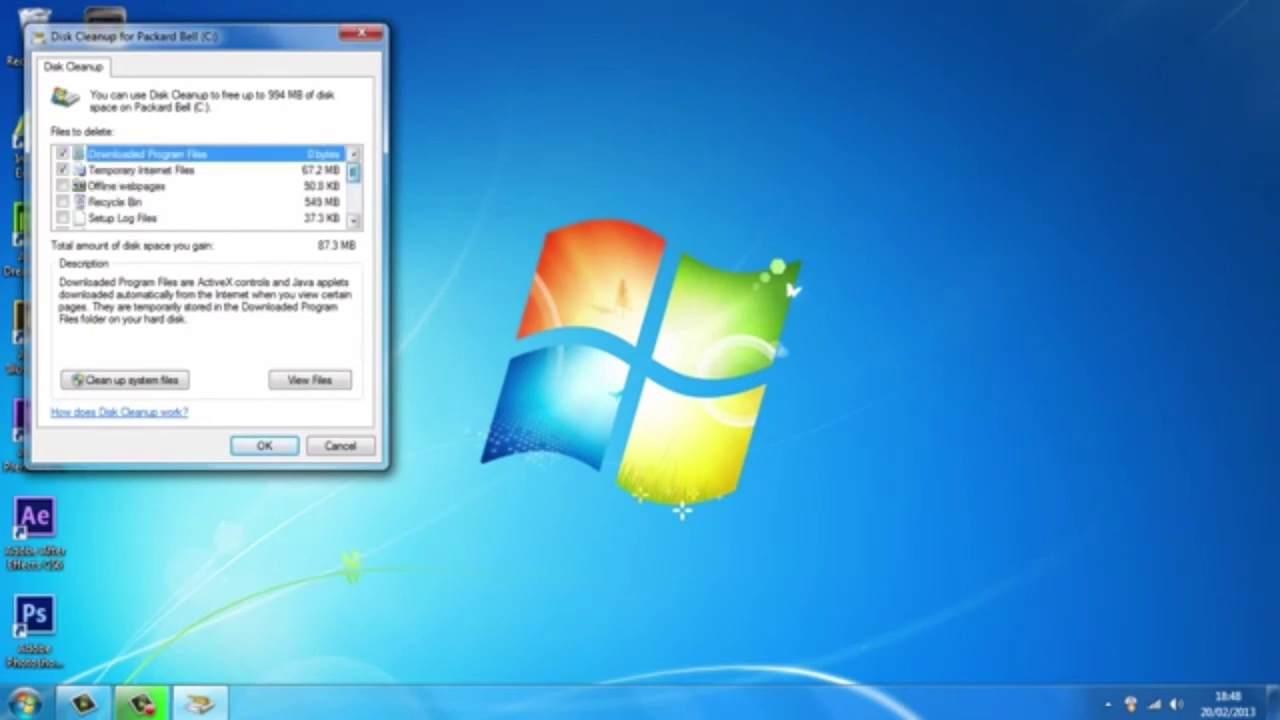
click(62, 202)
click(62, 218)
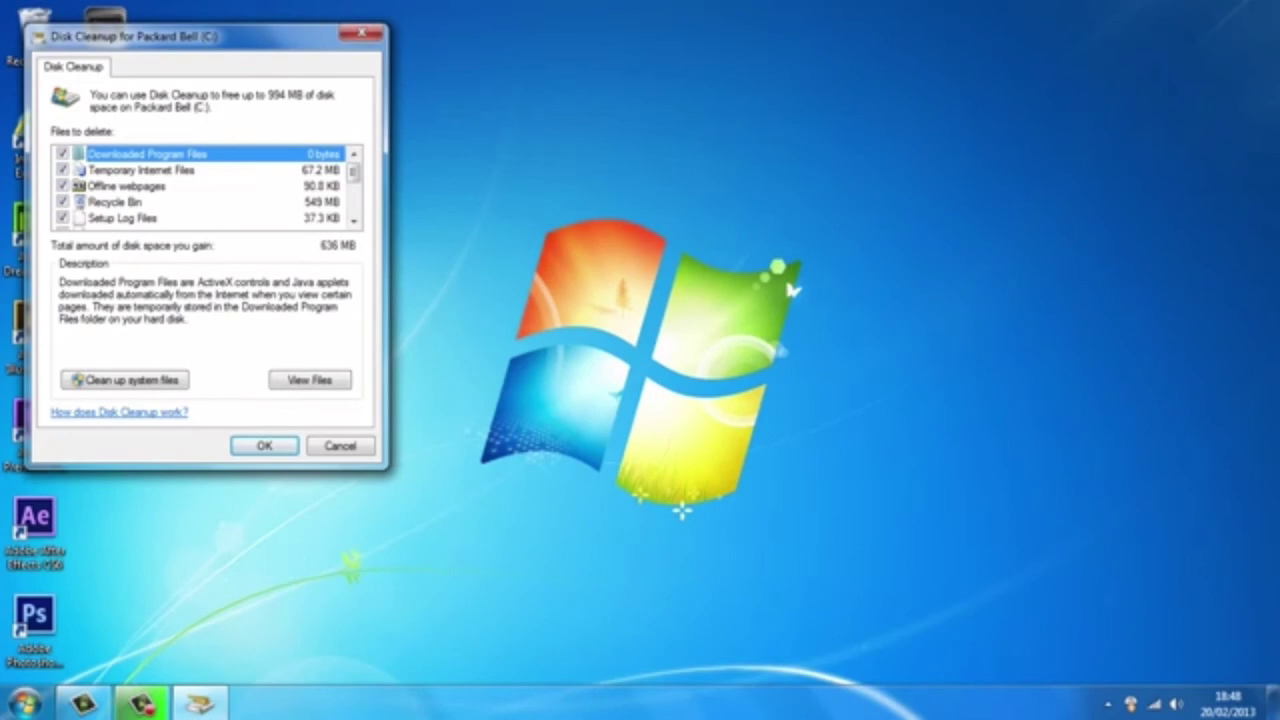
scroll(205, 186, down, 2)
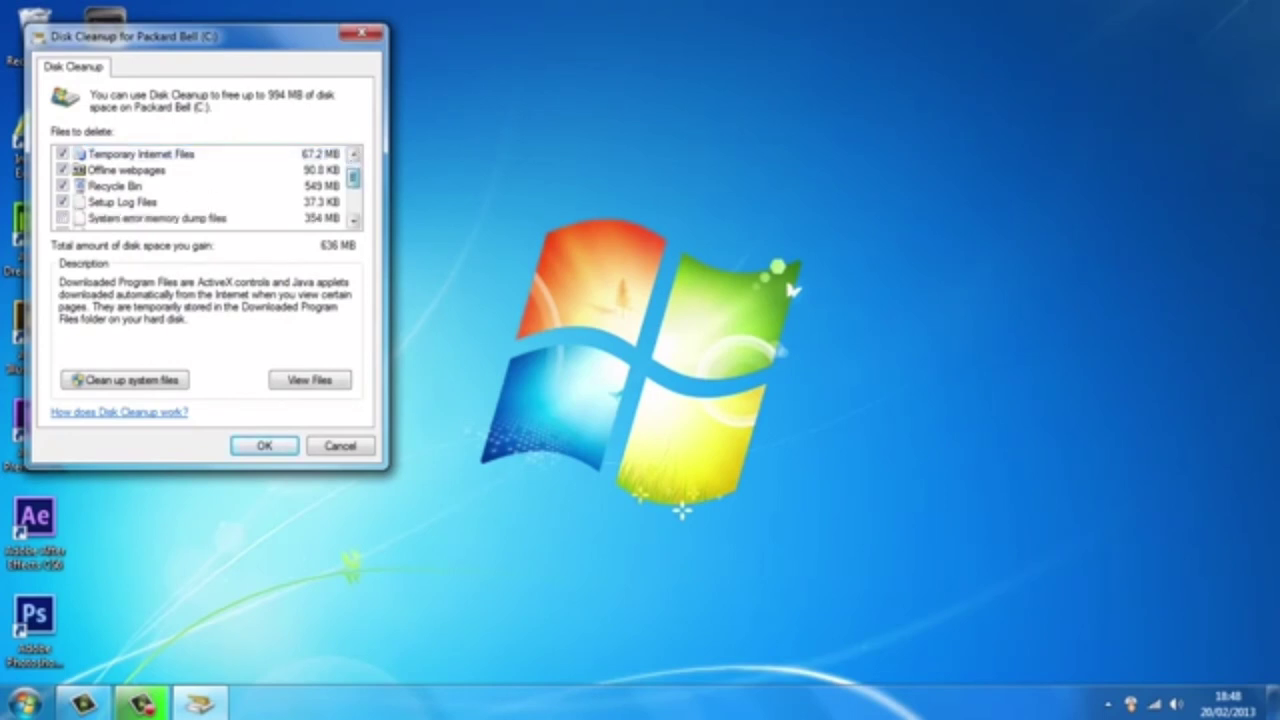
click(62, 170)
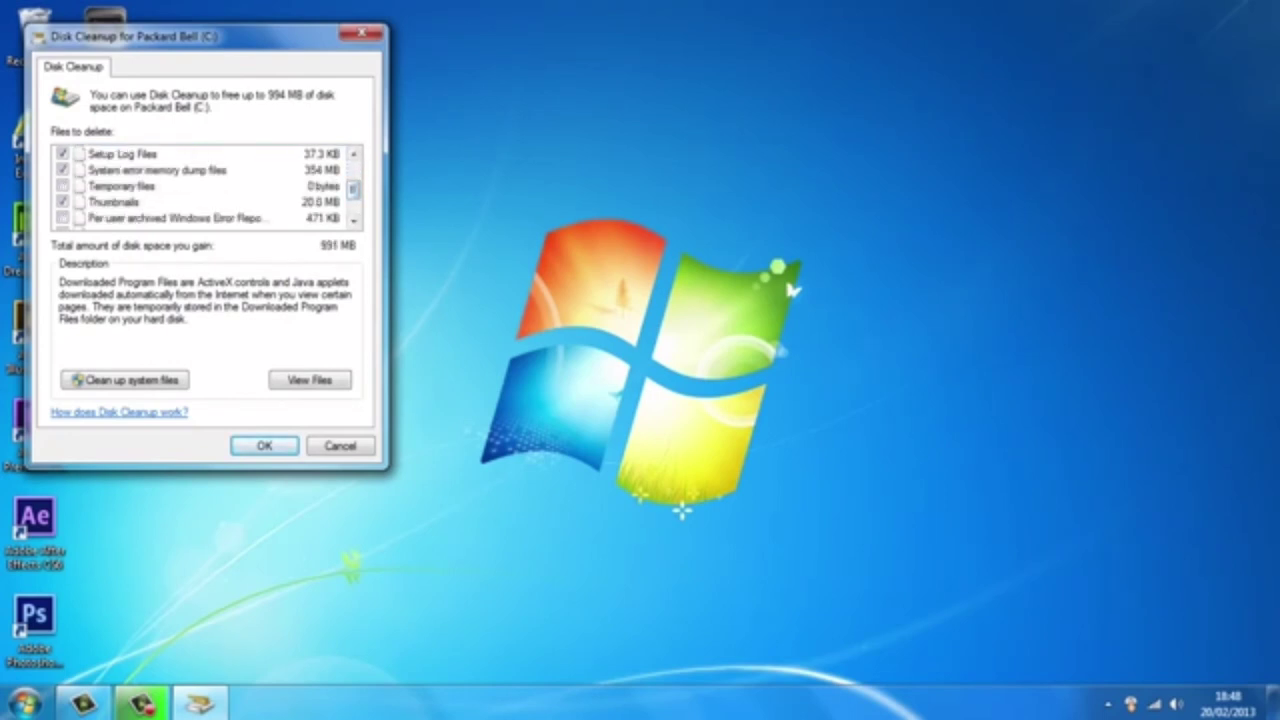
Include the per user and system archived and queued Windows Error Reporting files, and permanently delete all the selected file types.
click(62, 218)
scroll(205, 186, down, 3)
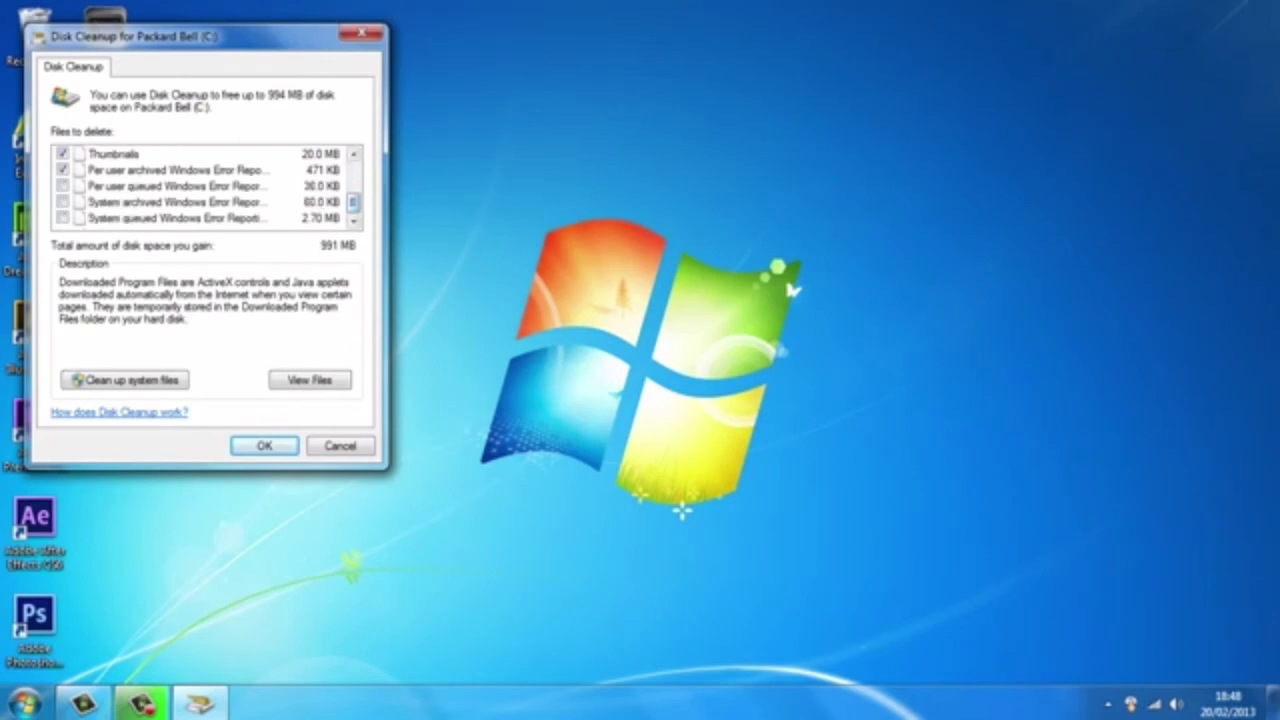
click(63, 186)
click(63, 202)
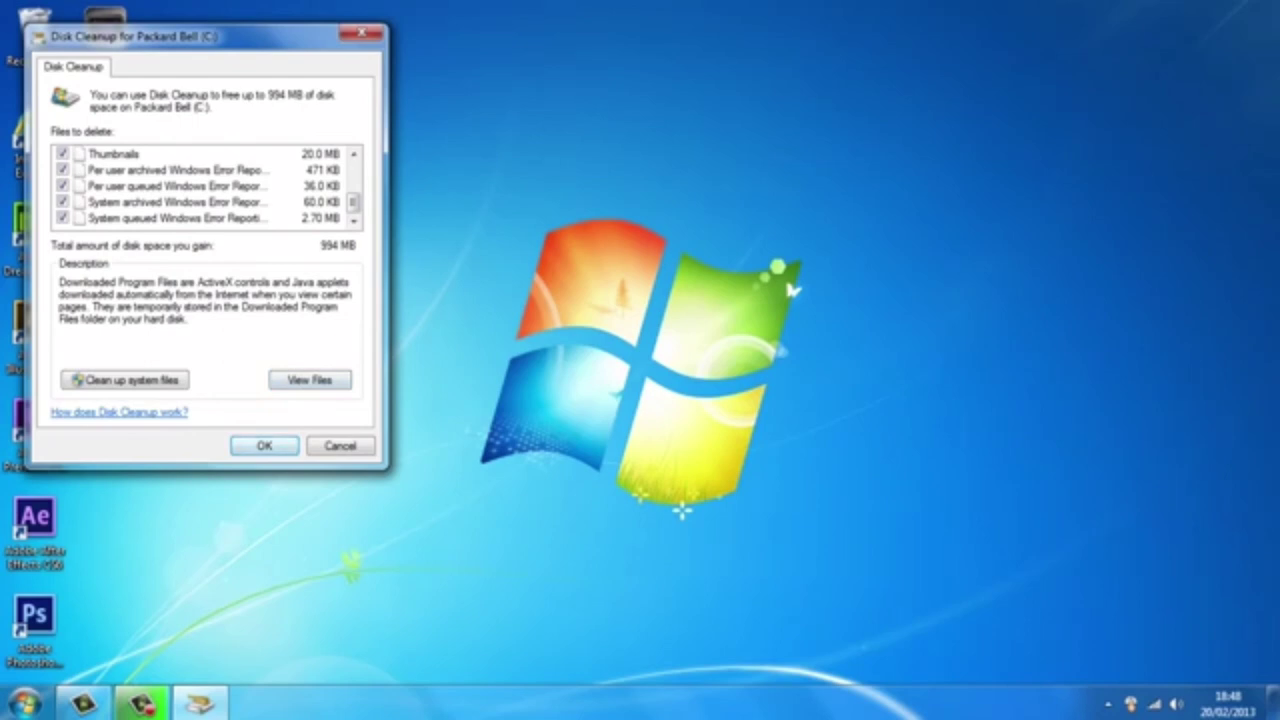
key(Return)
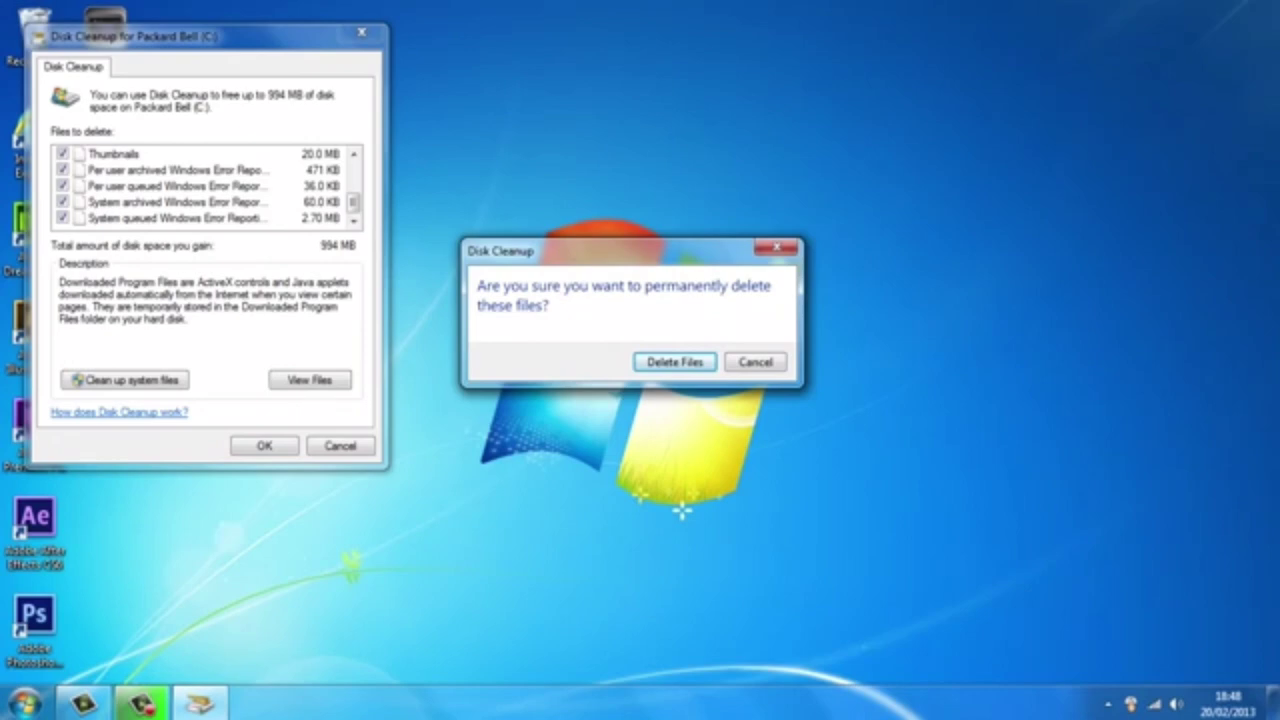
key(Return)
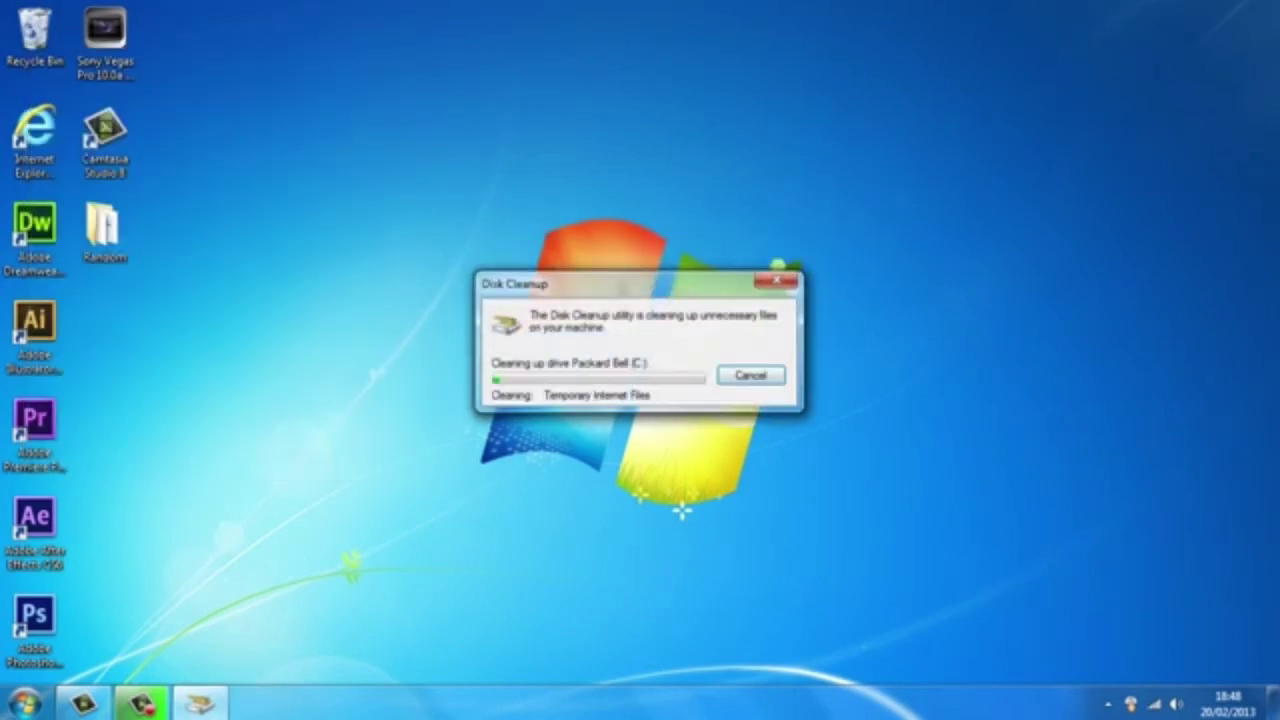